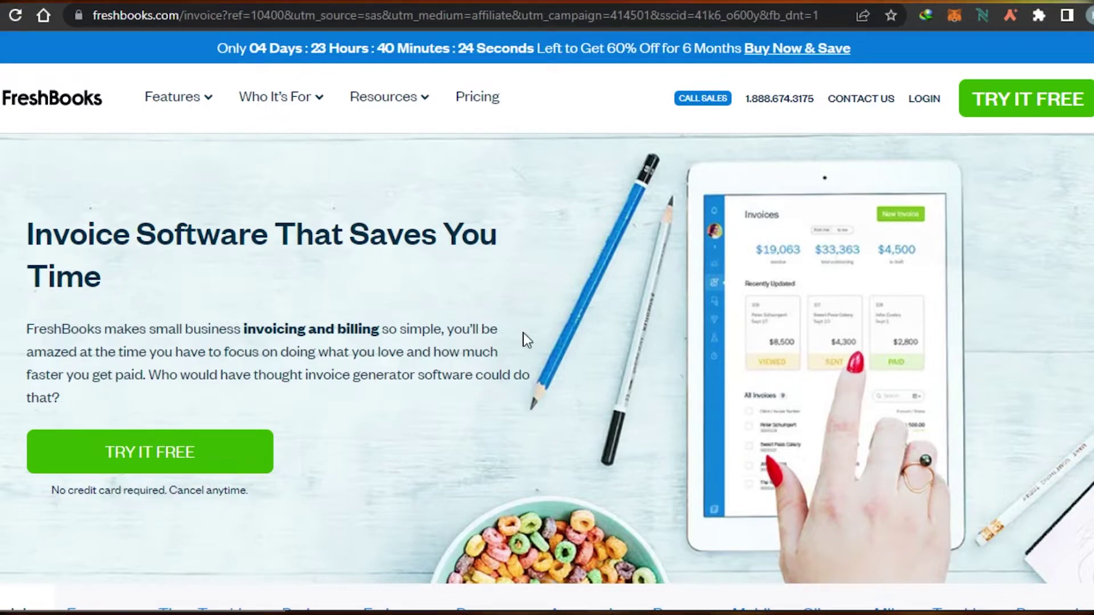
# Scroll through the FreshBooks landing page, then jump back to the top.
pyautogui.scroll(-20, 547, 319)
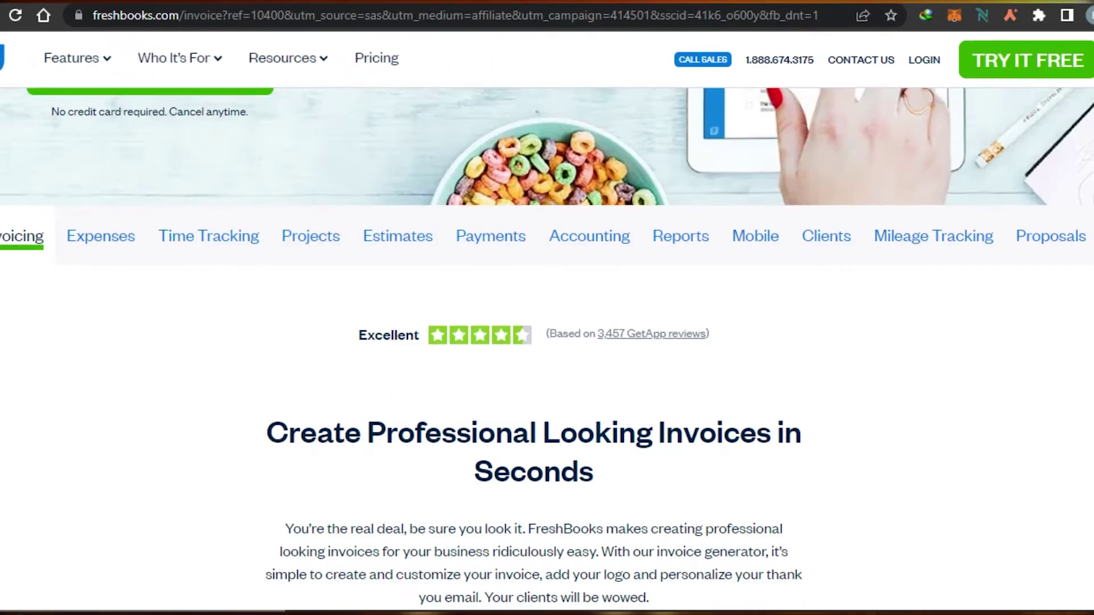
pyautogui.scroll(-12, 547, 319)
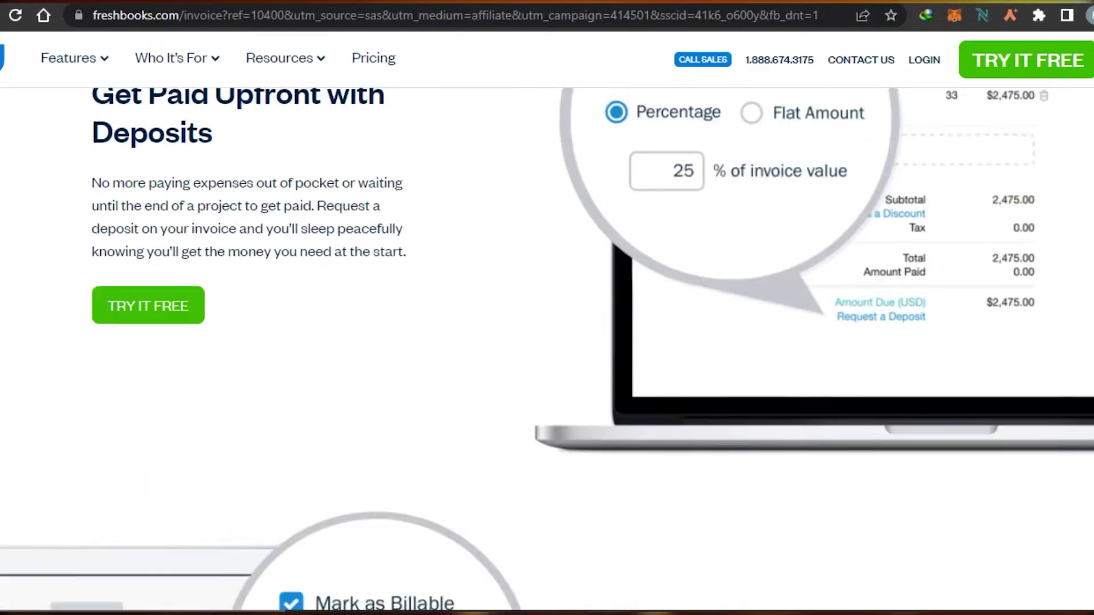
pyautogui.scroll(-4, 547, 319)
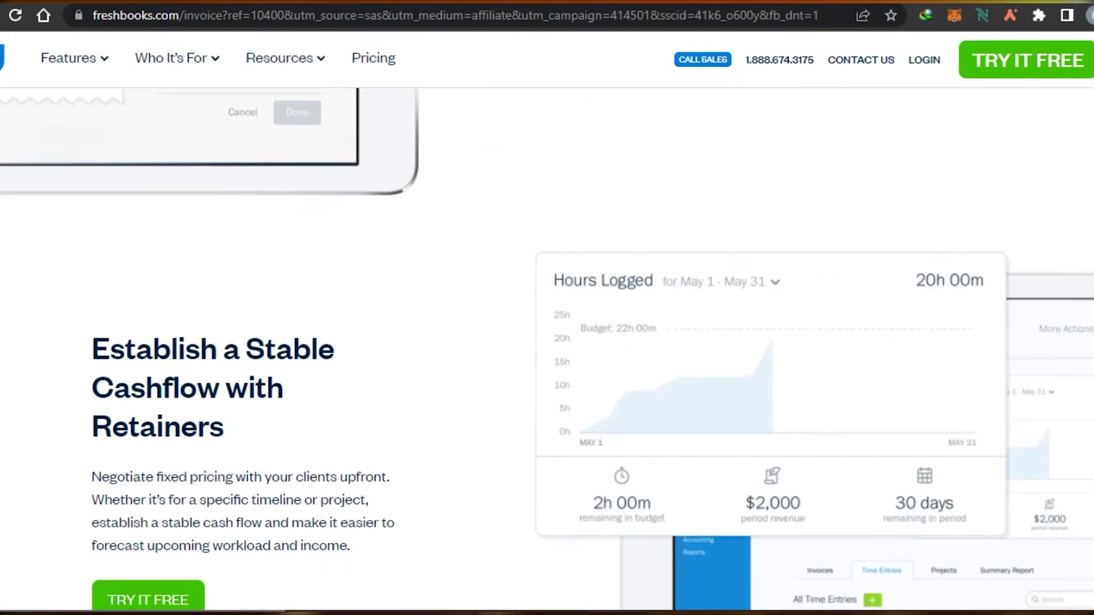
pyautogui.press('Home')
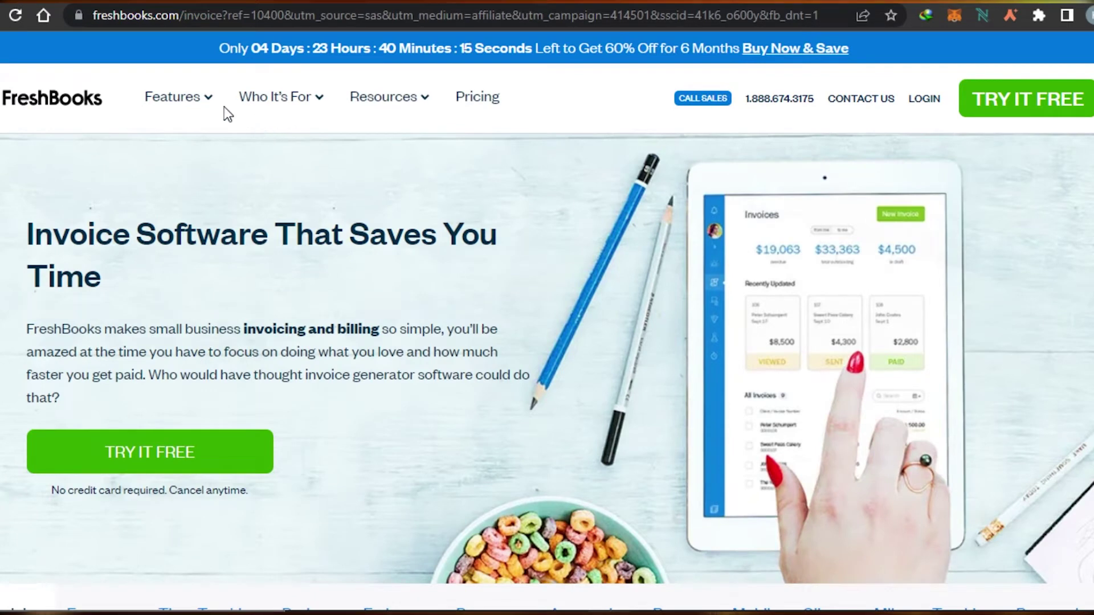
# Start the free trial and sign up with a Google account.
pyautogui.moveTo(207, 105)
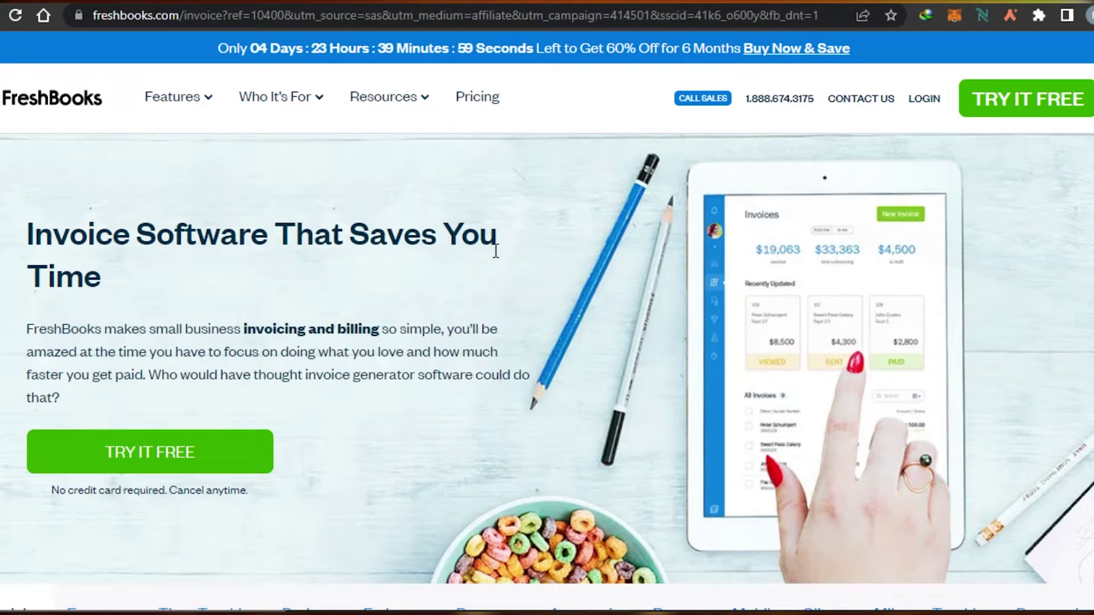
pyautogui.moveTo(177, 98)
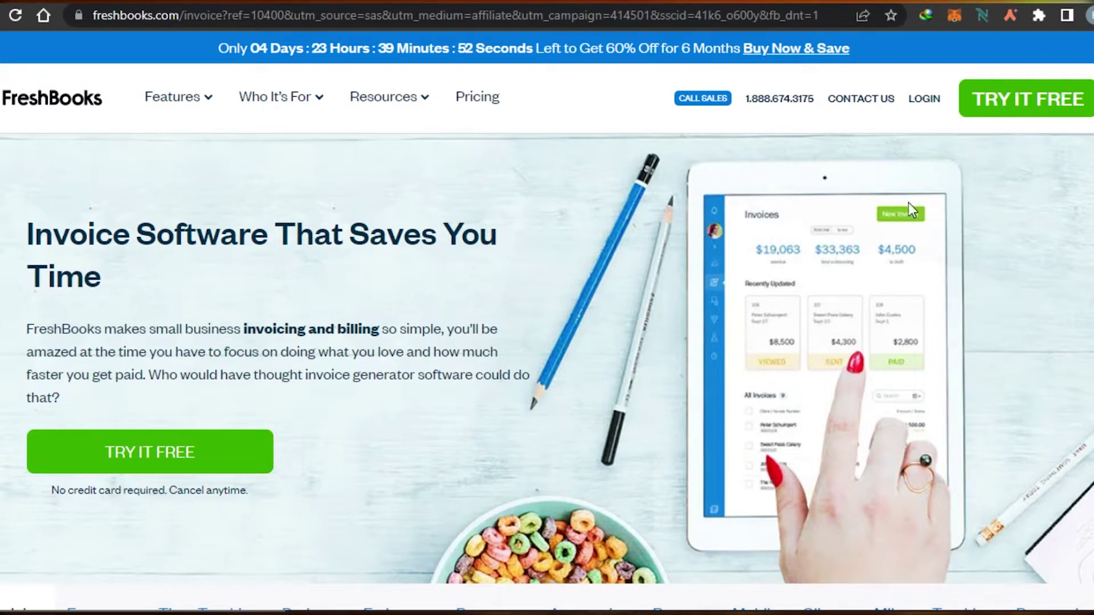
pyautogui.click(1010, 108)
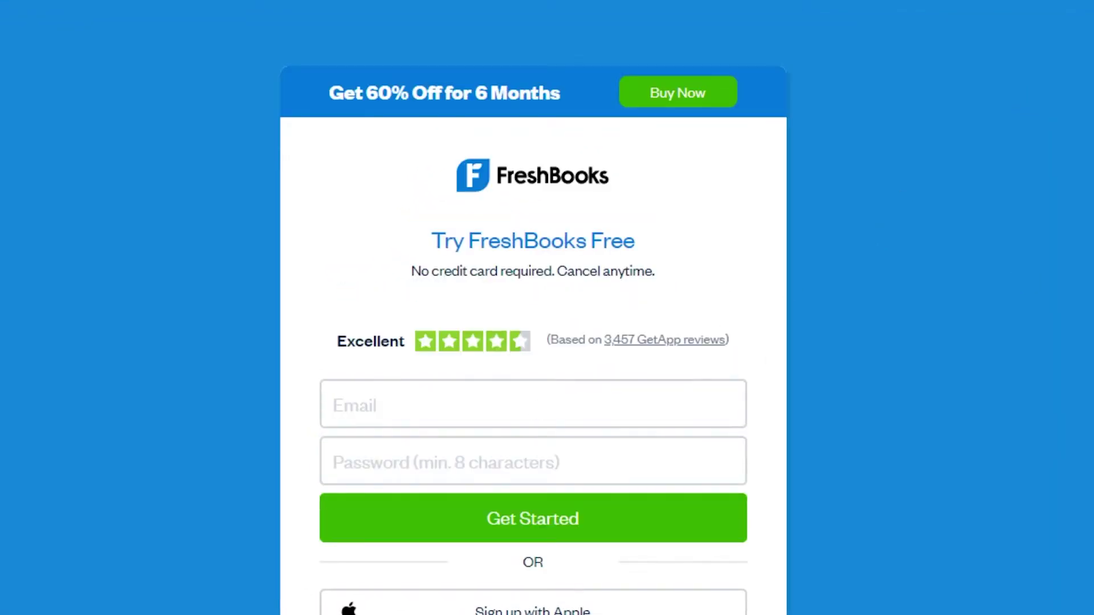
pyautogui.scroll(-5, 814, 381)
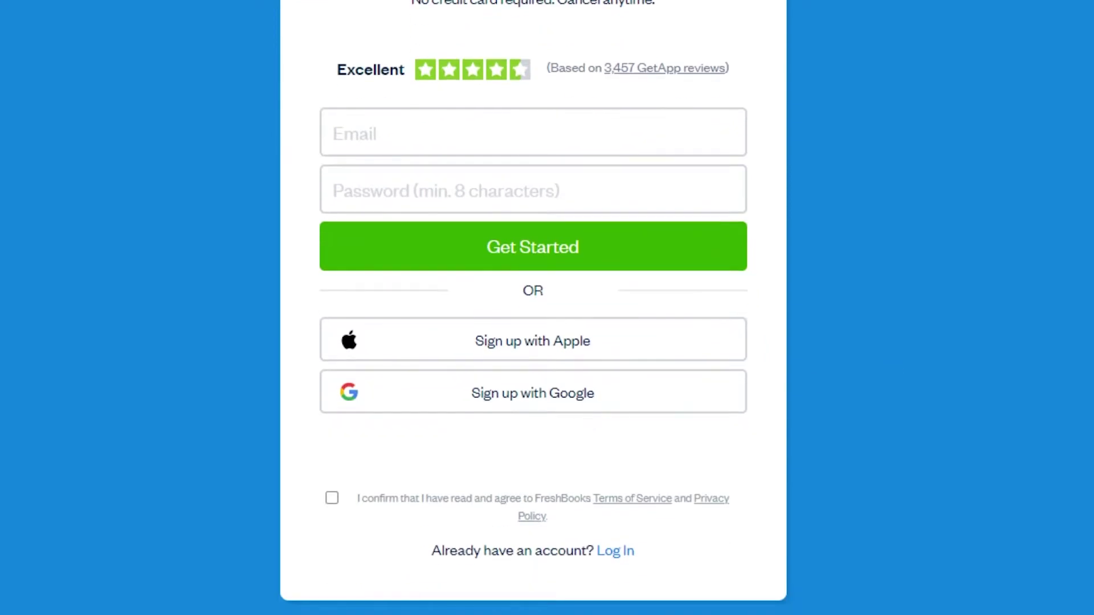
pyautogui.click(571, 392)
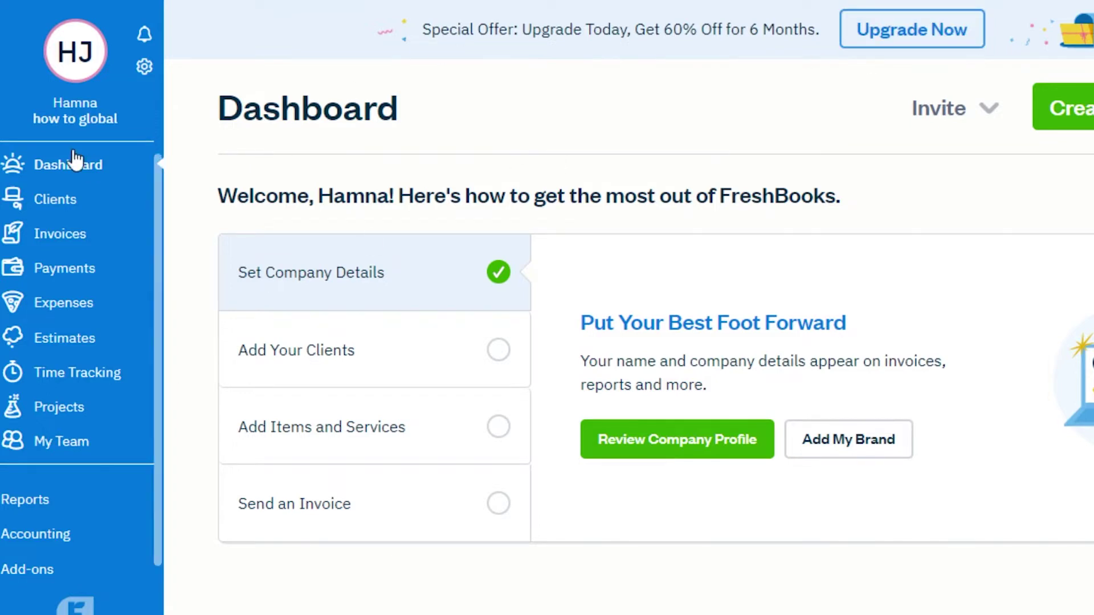
# Create and save a new client with the client's full name, e-mail and phone number.
pyautogui.click(44, 200)
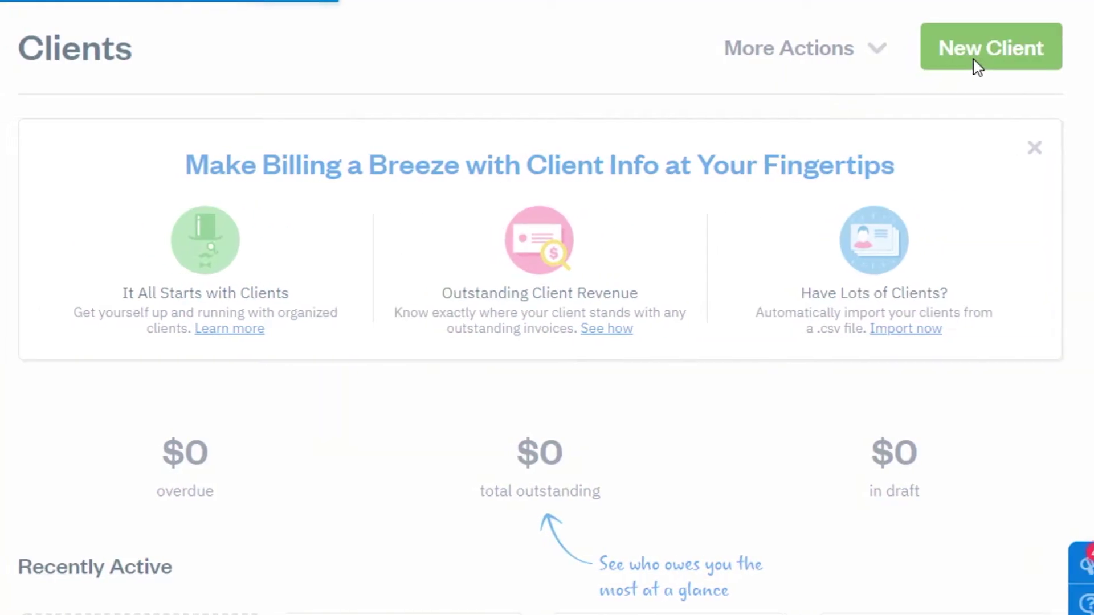
pyautogui.click(963, 57)
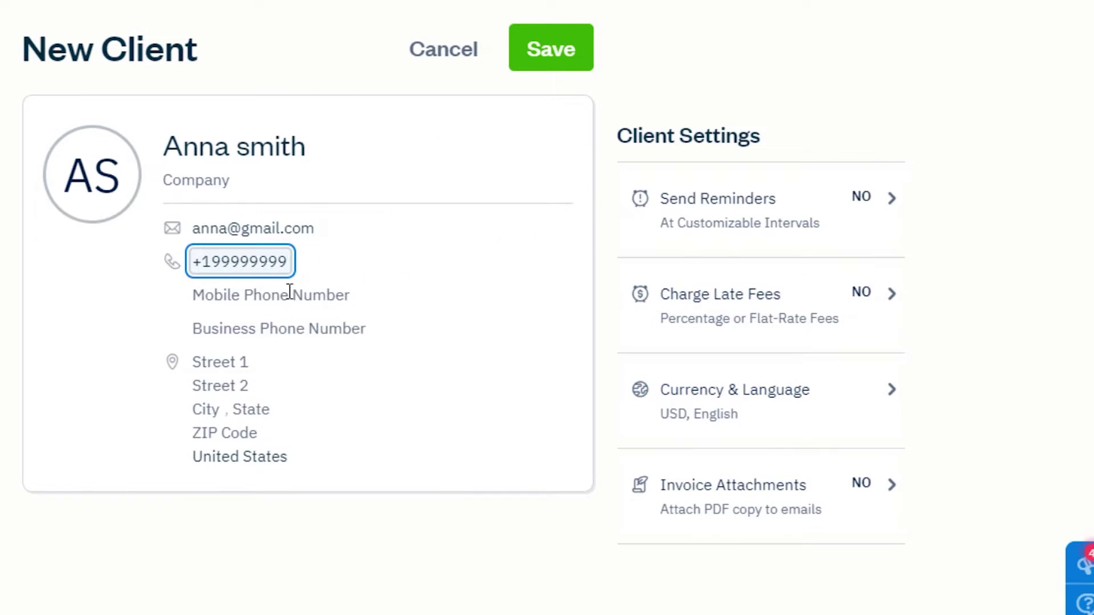
pyautogui.click(543, 62)
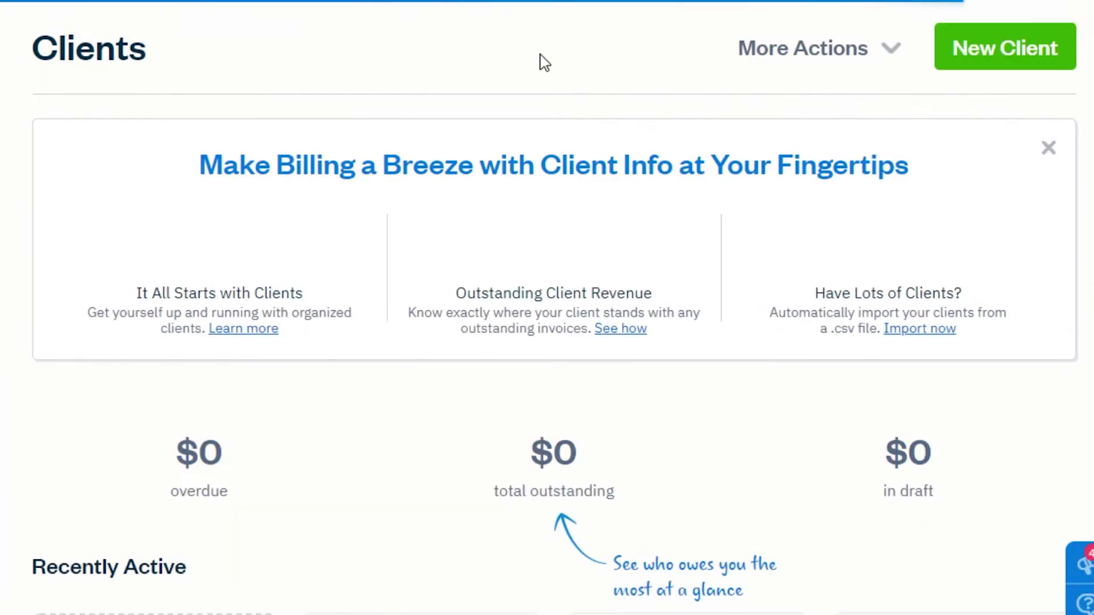
# Review the new client in the list, check the Sent Emails tab, then return to Clients.
pyautogui.scroll(-5, 561, 322)
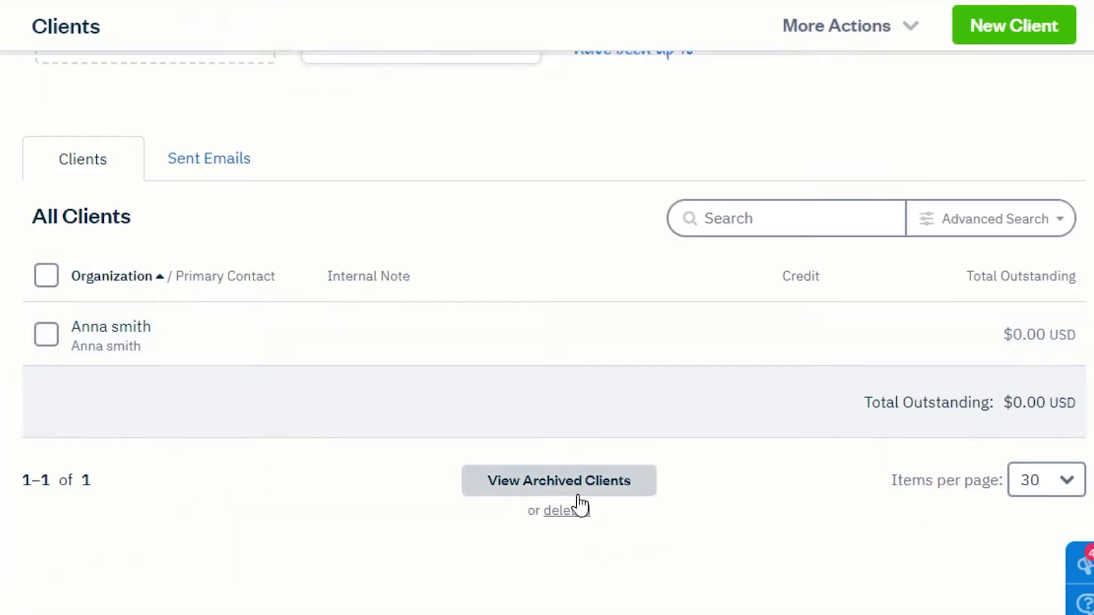
pyautogui.scroll(2, 547, 307)
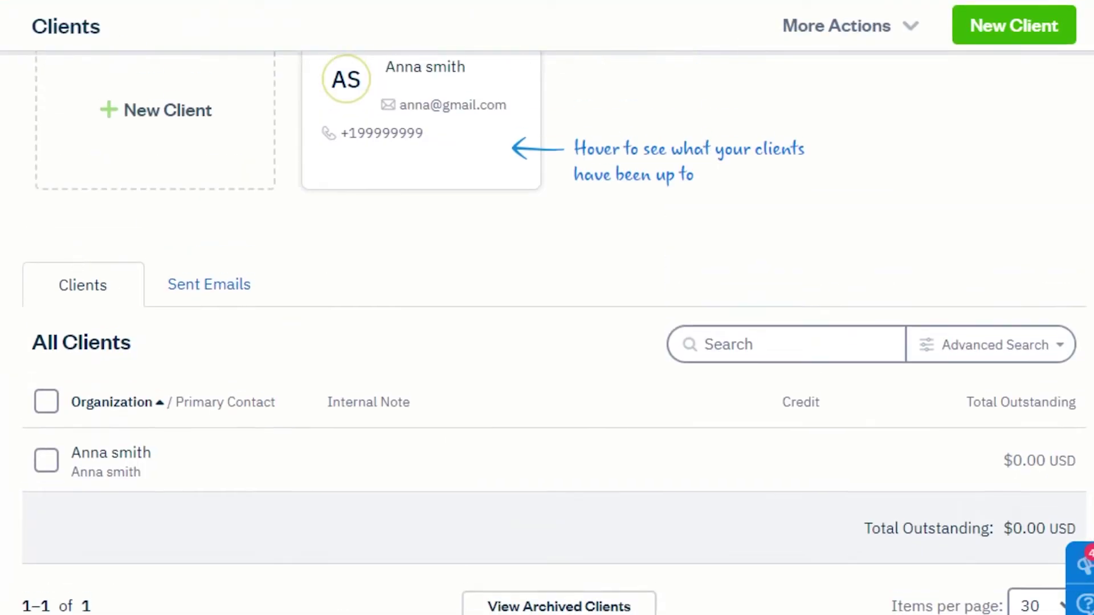
pyautogui.scroll(-3, 547, 307)
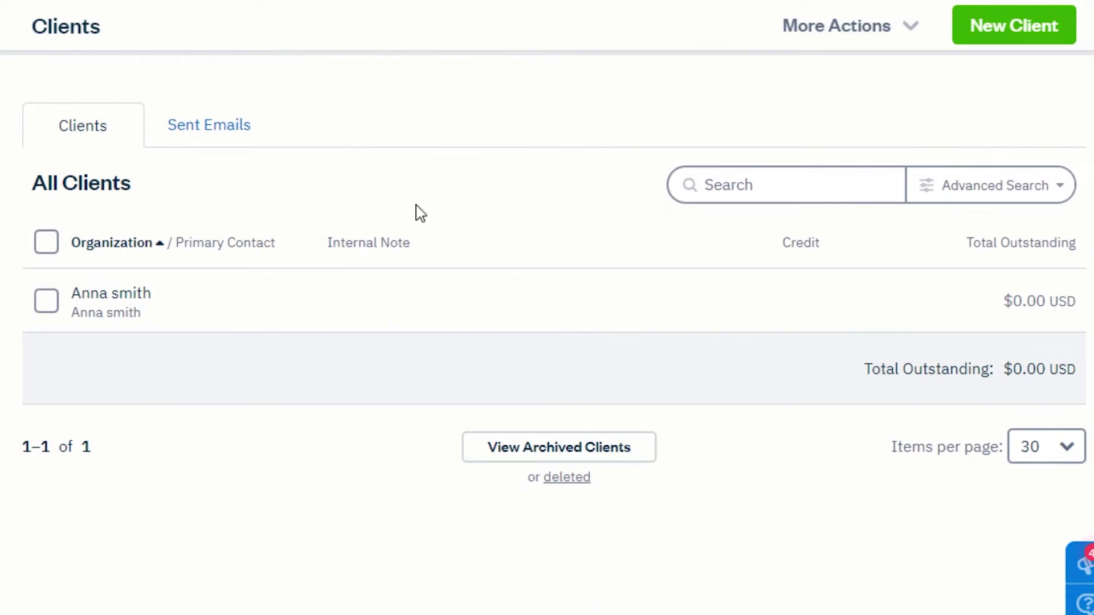
pyautogui.click(235, 139)
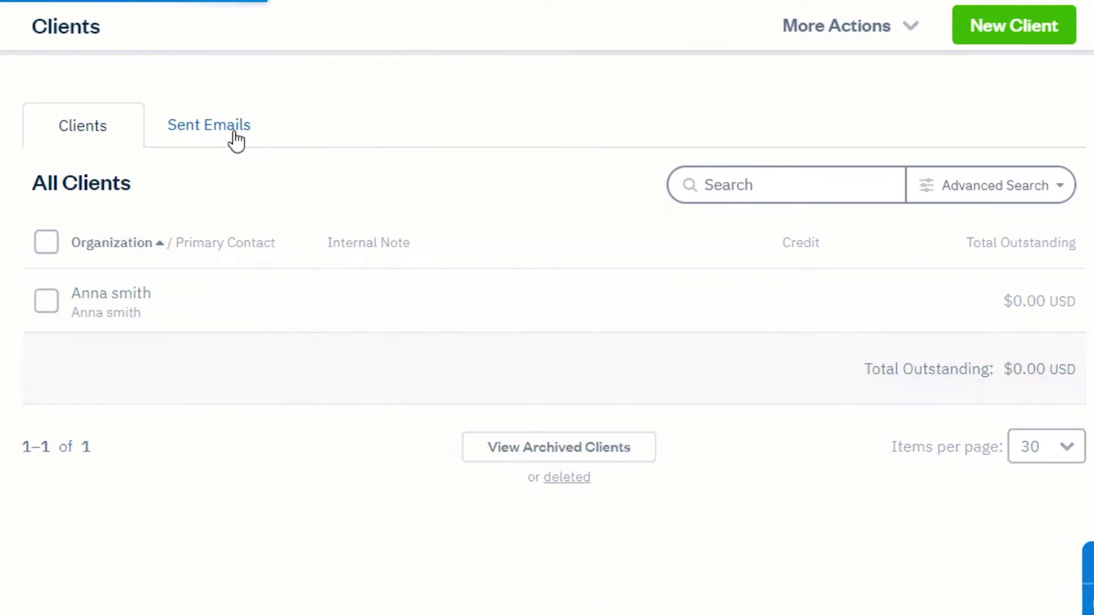
pyautogui.scroll(-2, 218, 229)
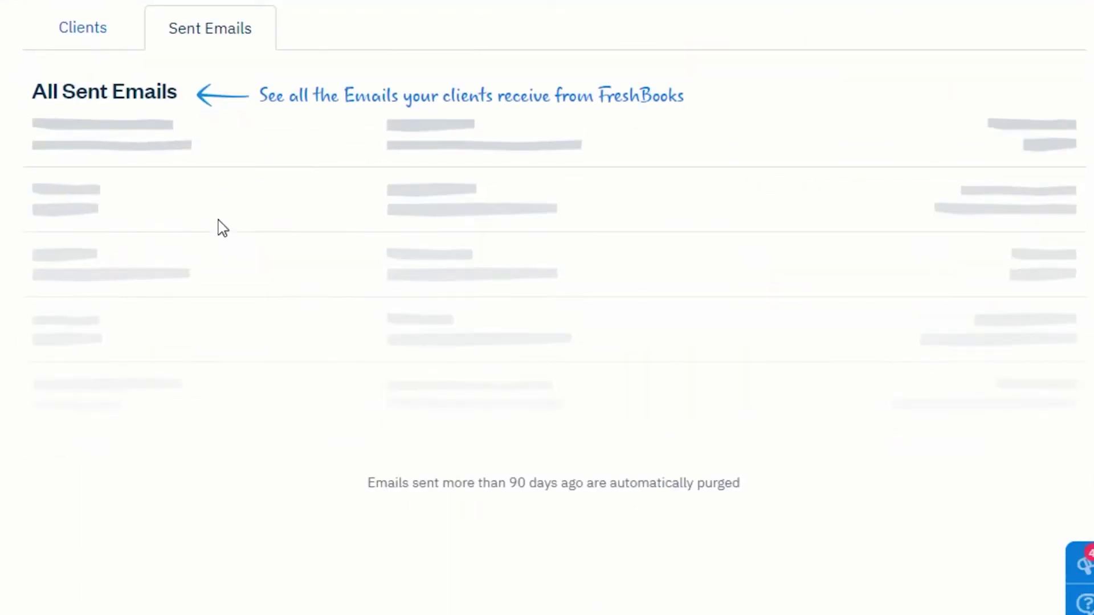
pyautogui.click(92, 34)
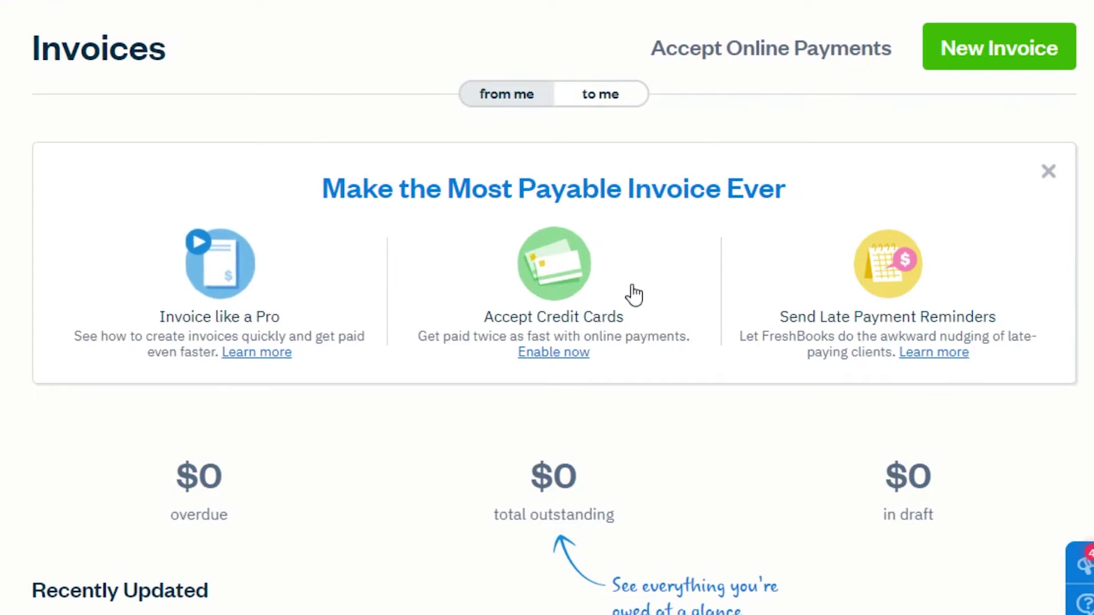
# Start invoice 0000001 and bill it to the newly saved client.
pyautogui.scroll(-5, 1014, 228)
pyautogui.scroll(5, 547, 308)
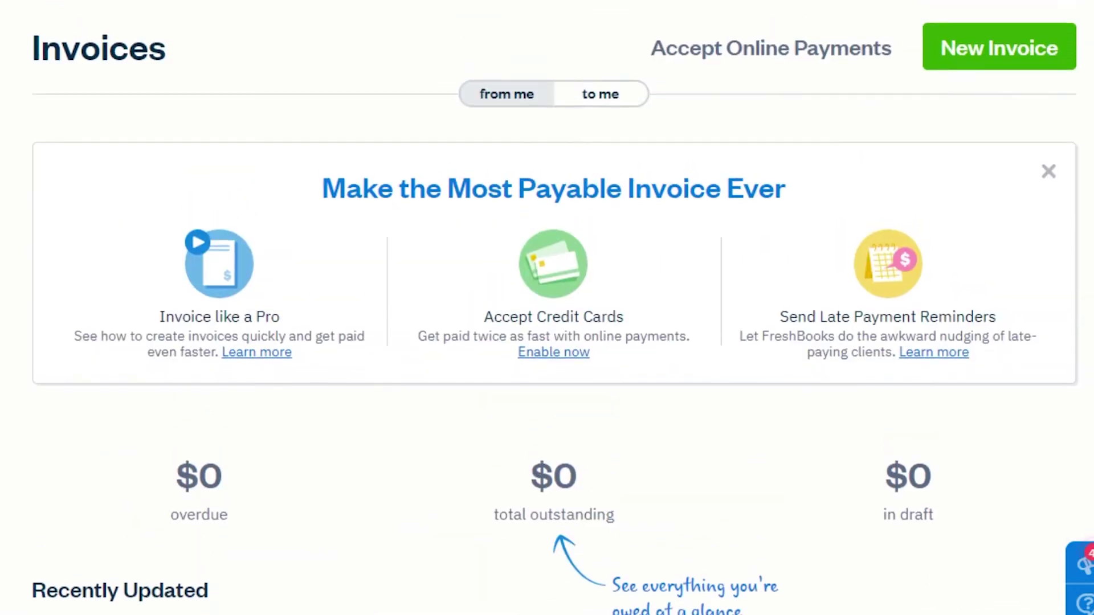
pyautogui.click(978, 50)
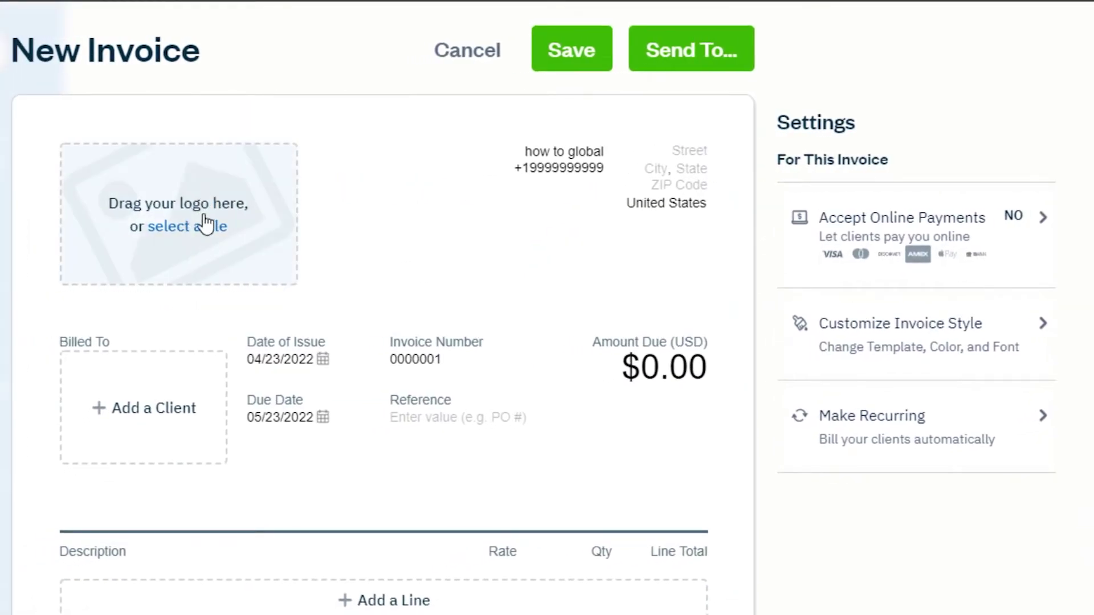
pyautogui.click(140, 410)
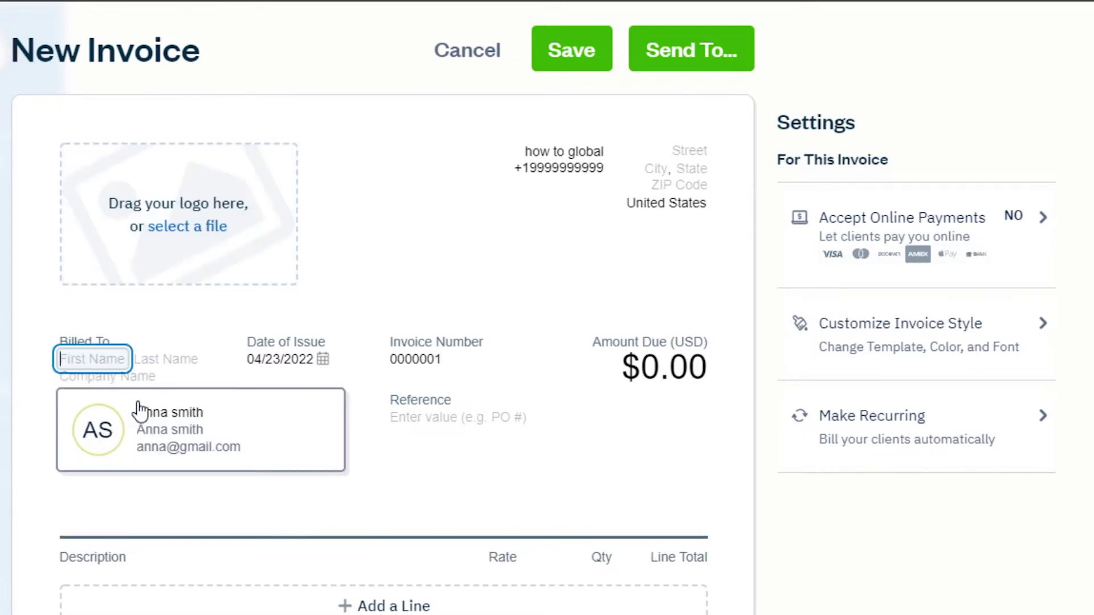
pyautogui.click(151, 434)
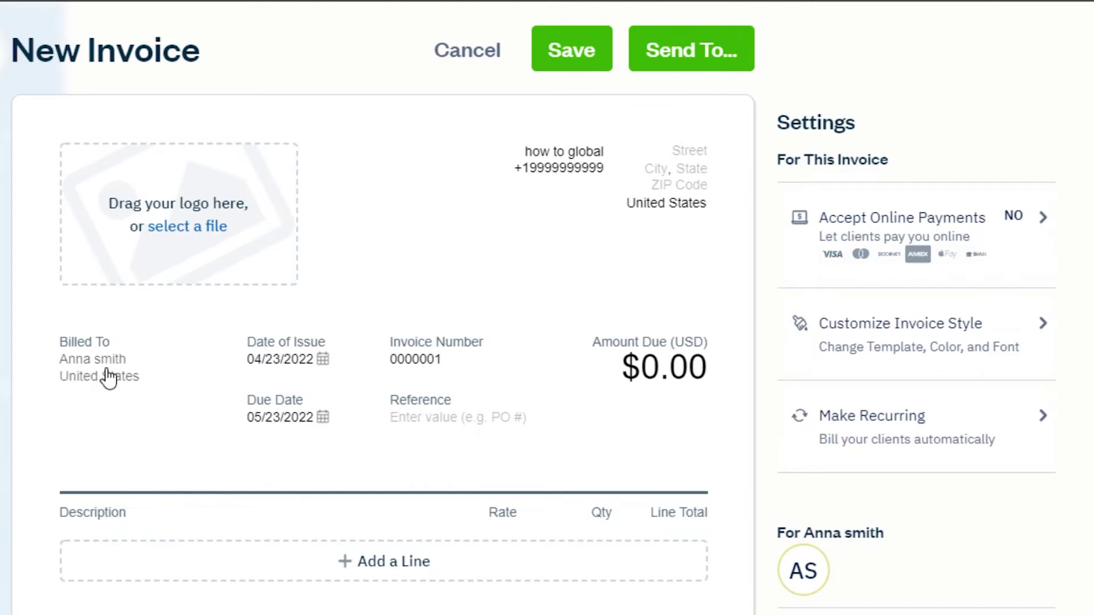
# Check the issue date 04/23/2022 and due date 05/23/2022, leaving both unchanged.
pyautogui.click(307, 360)
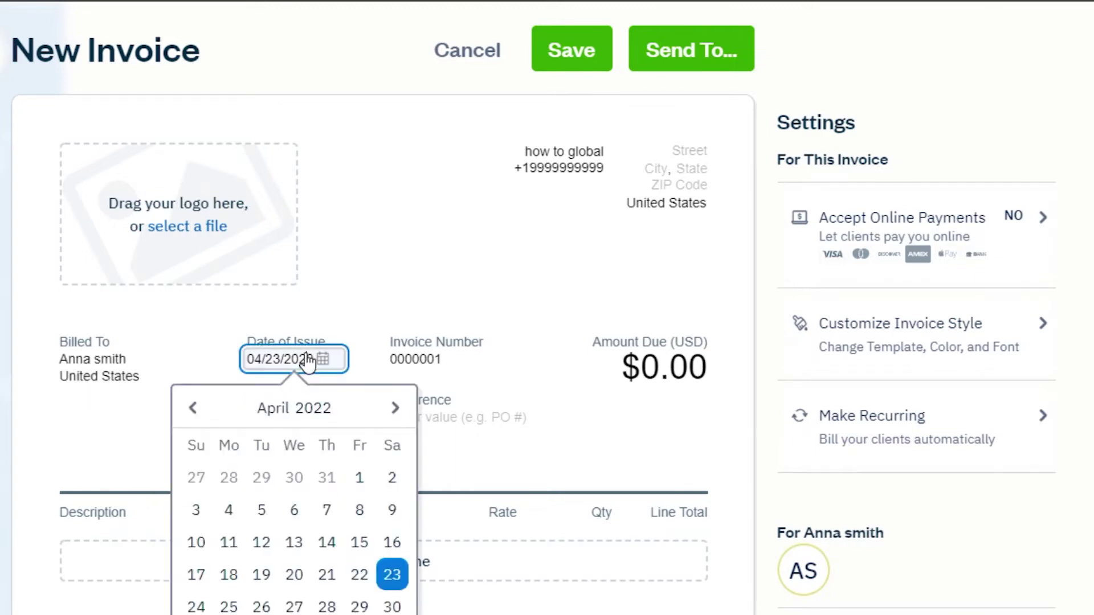
pyautogui.click(307, 360)
pyautogui.click(284, 422)
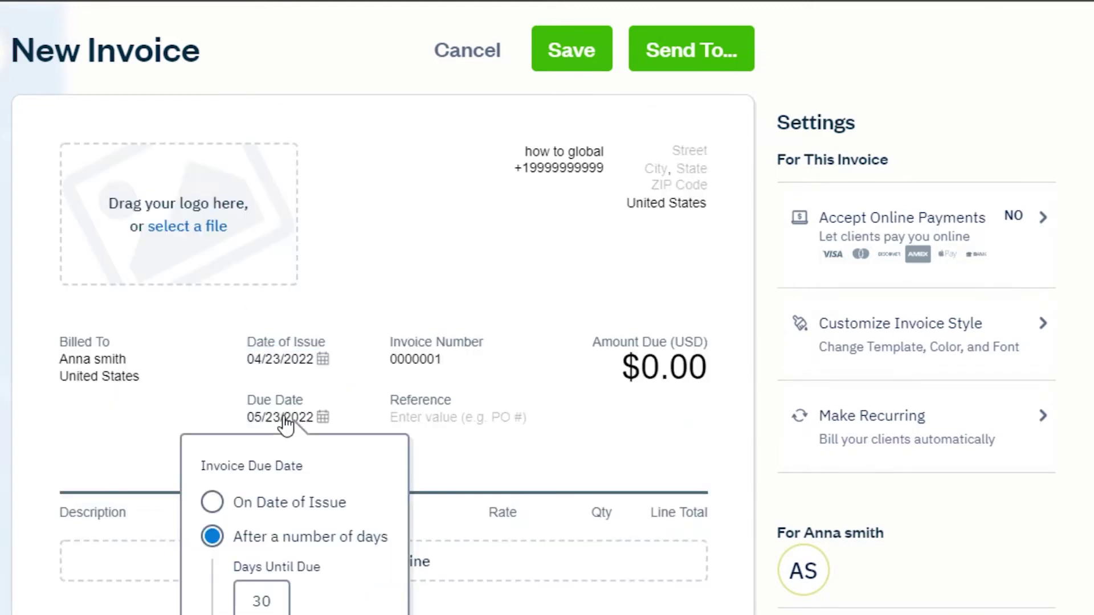
pyautogui.click(463, 367)
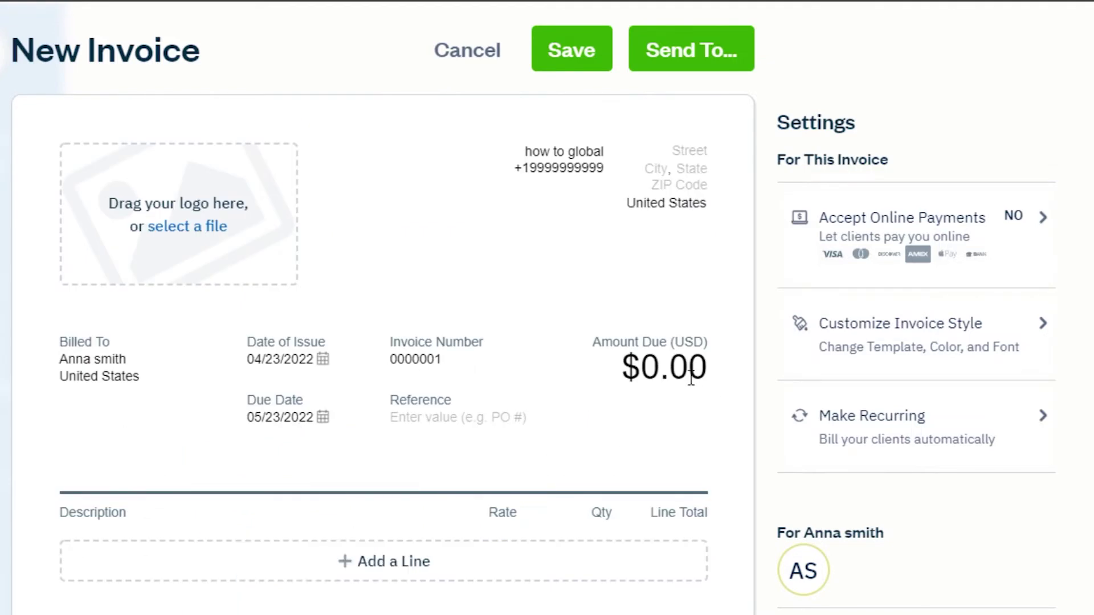
# Add Online session $150, online session 2 $180 and Online Session 3 $200, deleting the empty extra line.
pyautogui.scroll(-6, 108, 188)
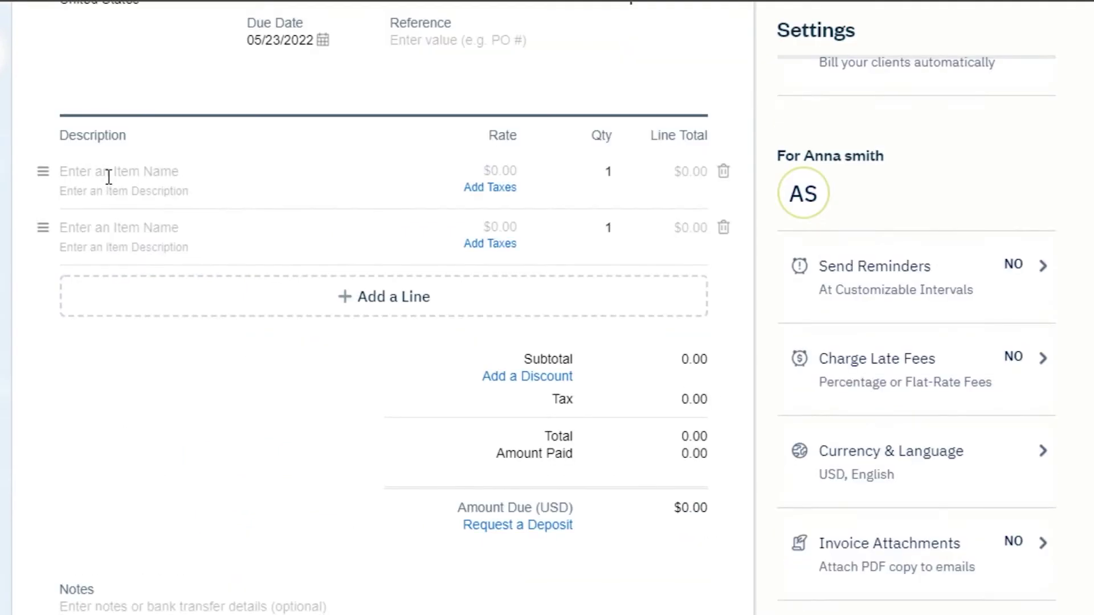
pyautogui.click(94, 180)
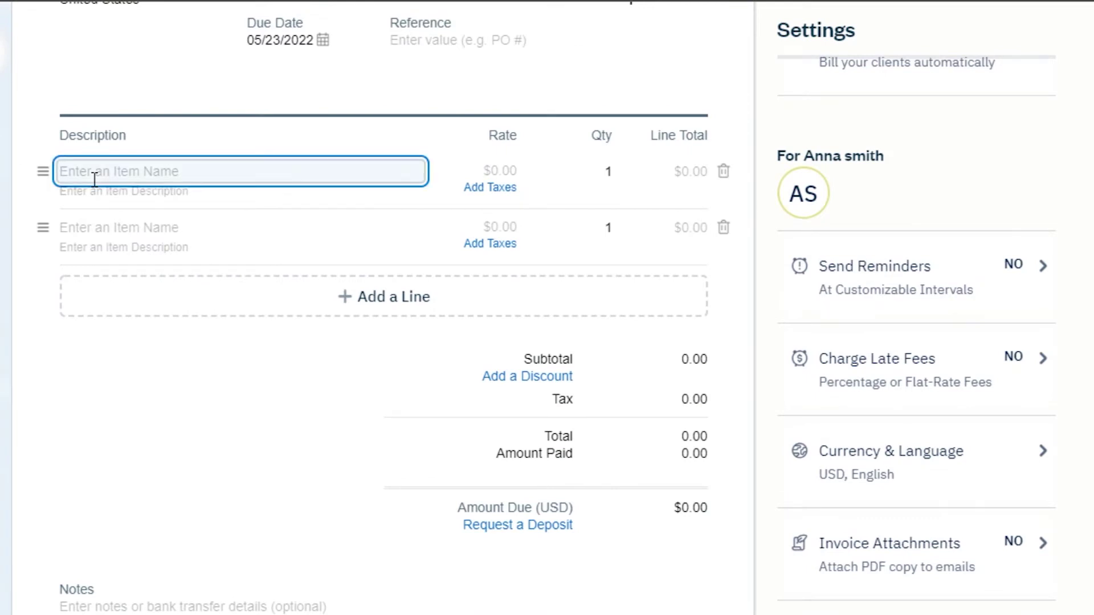
pyautogui.scroll(2, 771, 218)
pyautogui.scroll(4, 547, 307)
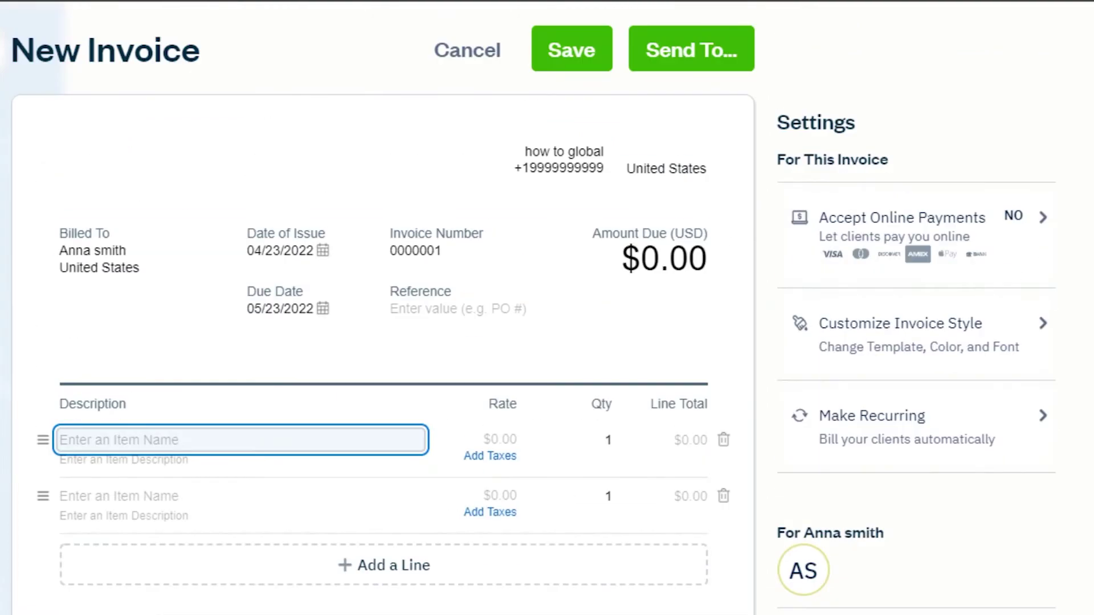
pyautogui.scroll(-6, 547, 307)
pyautogui.scroll(6, 547, 308)
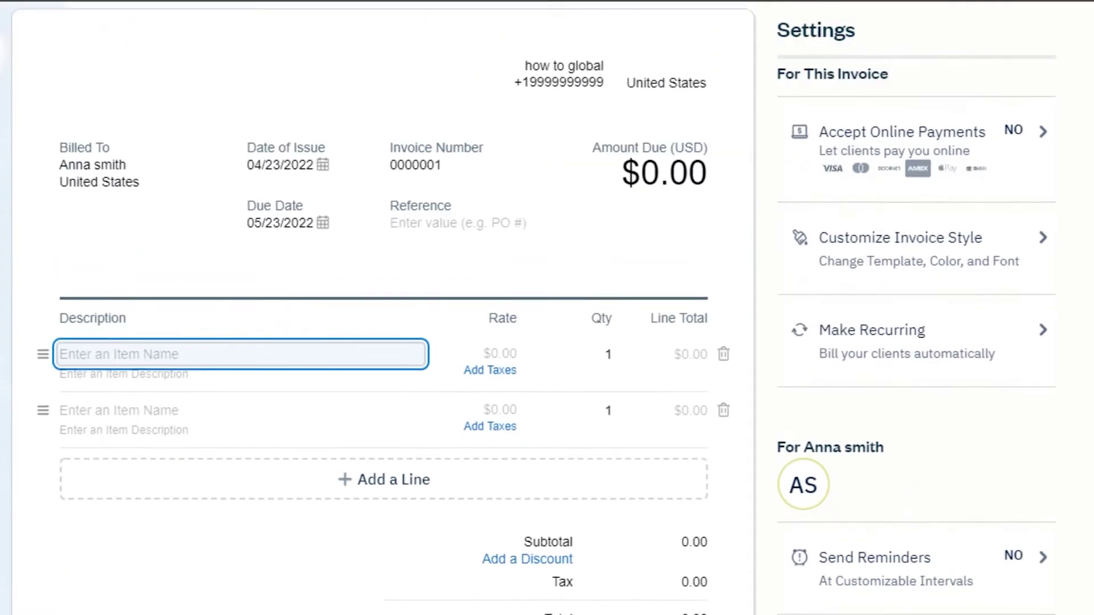
pyautogui.scroll(-5, 683, 181)
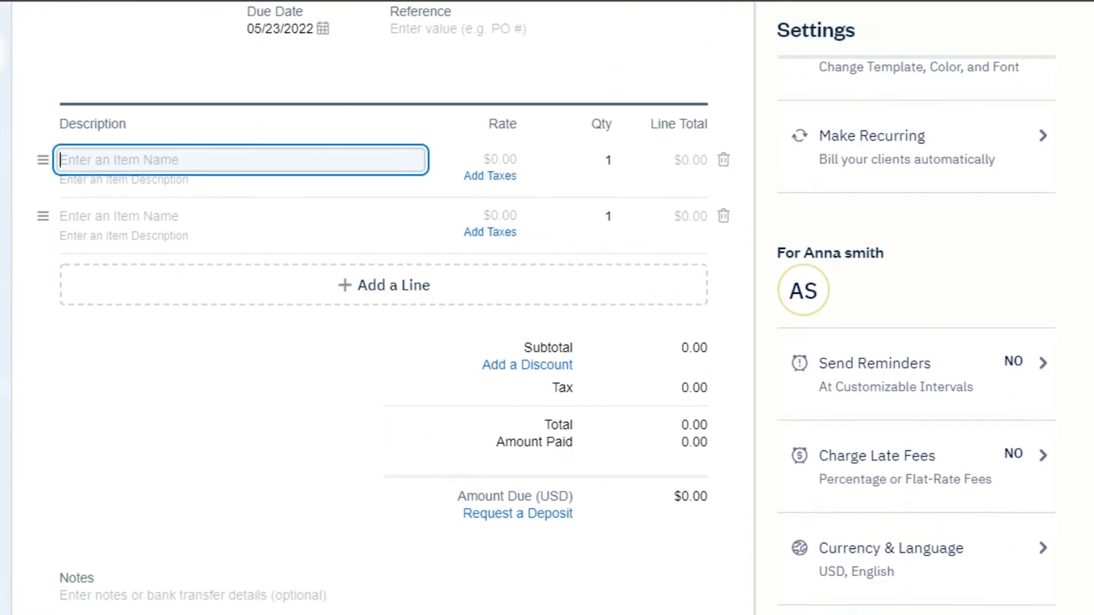
pyautogui.click(374, 254)
pyautogui.click(375, 255)
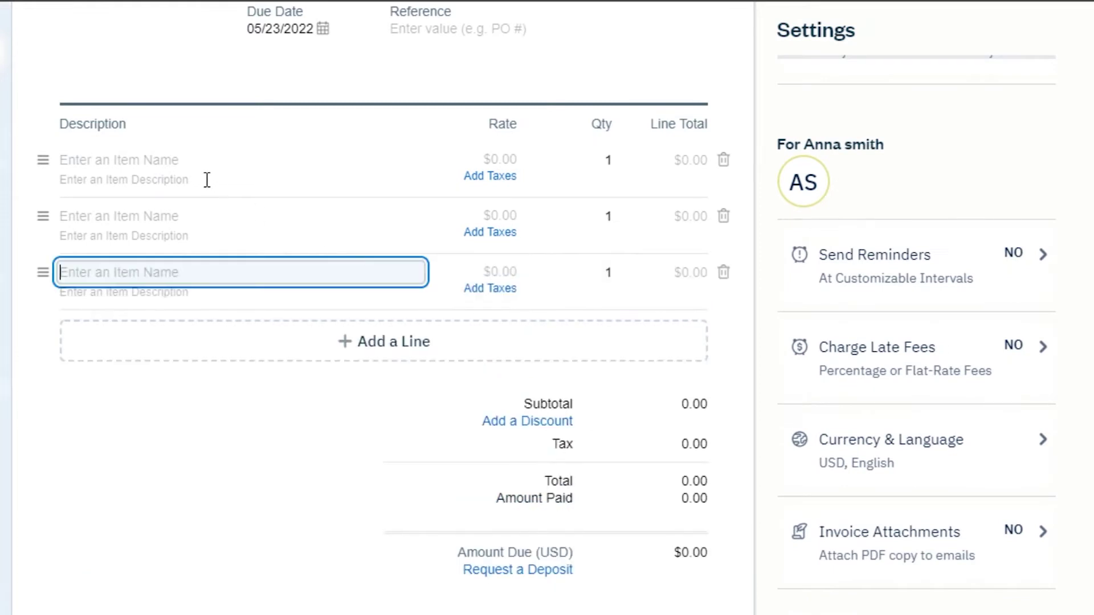
pyautogui.click(165, 164)
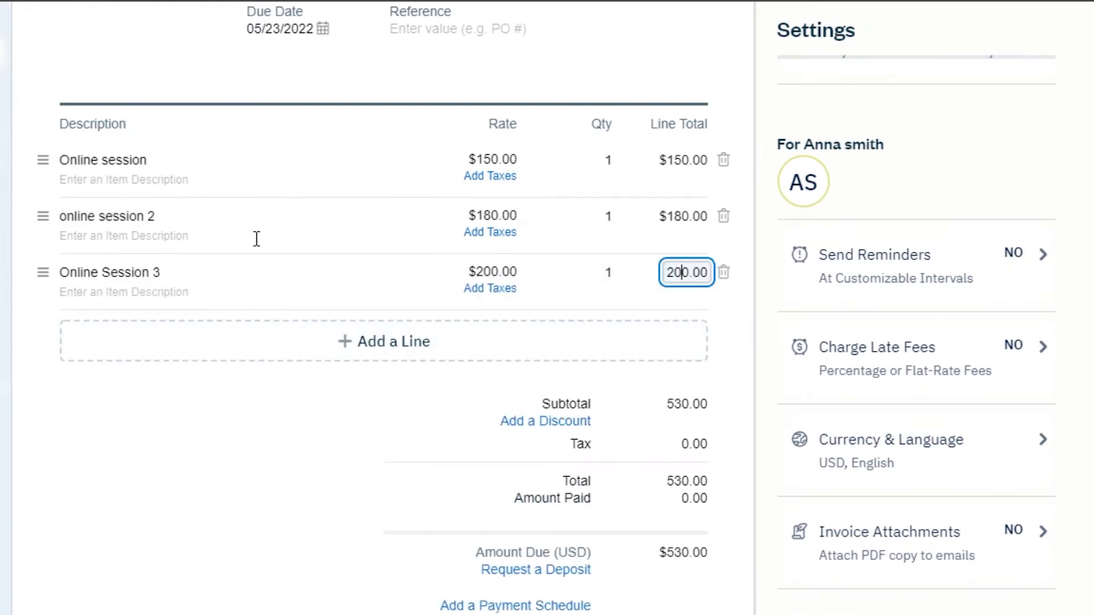
pyautogui.click(391, 356)
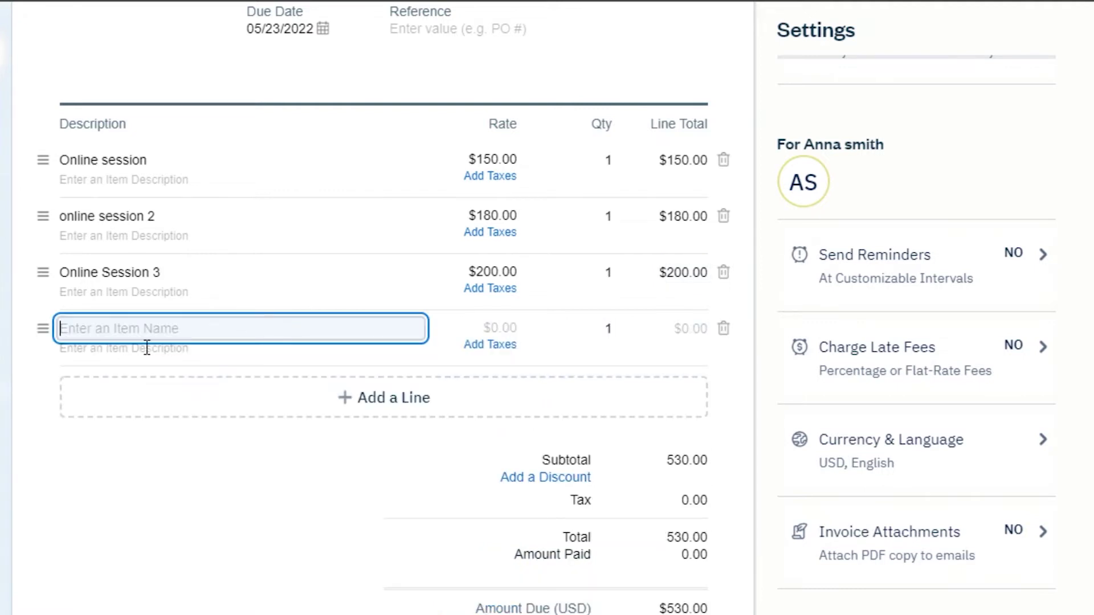
pyautogui.click(724, 330)
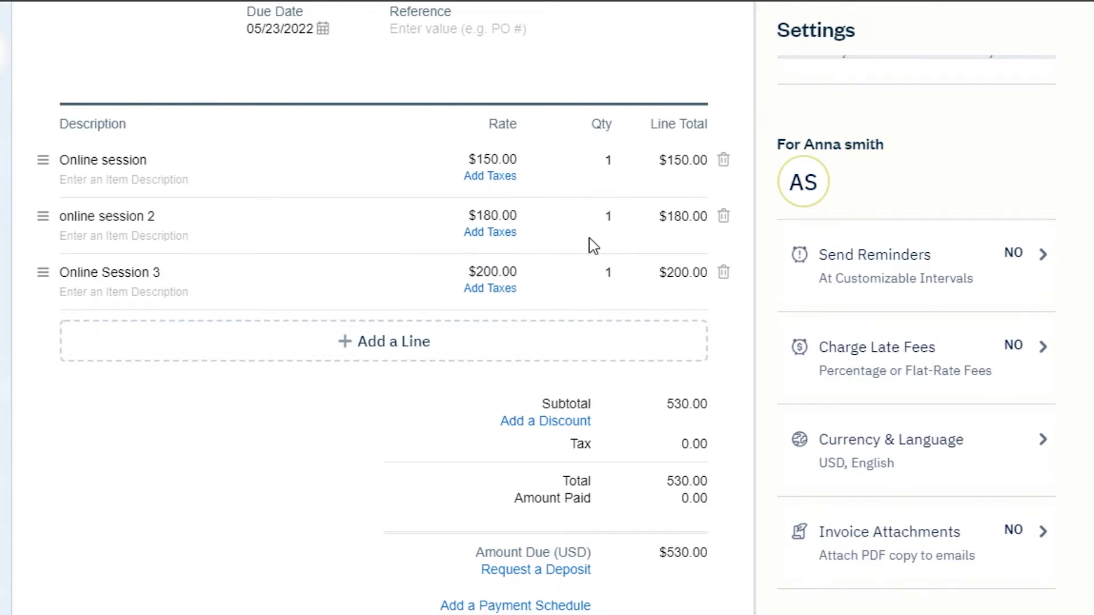
# Change online session 2's quantity from 1 to 2, raising the total to $710.
pyautogui.click(612, 218)
pyautogui.press('BackSpace')
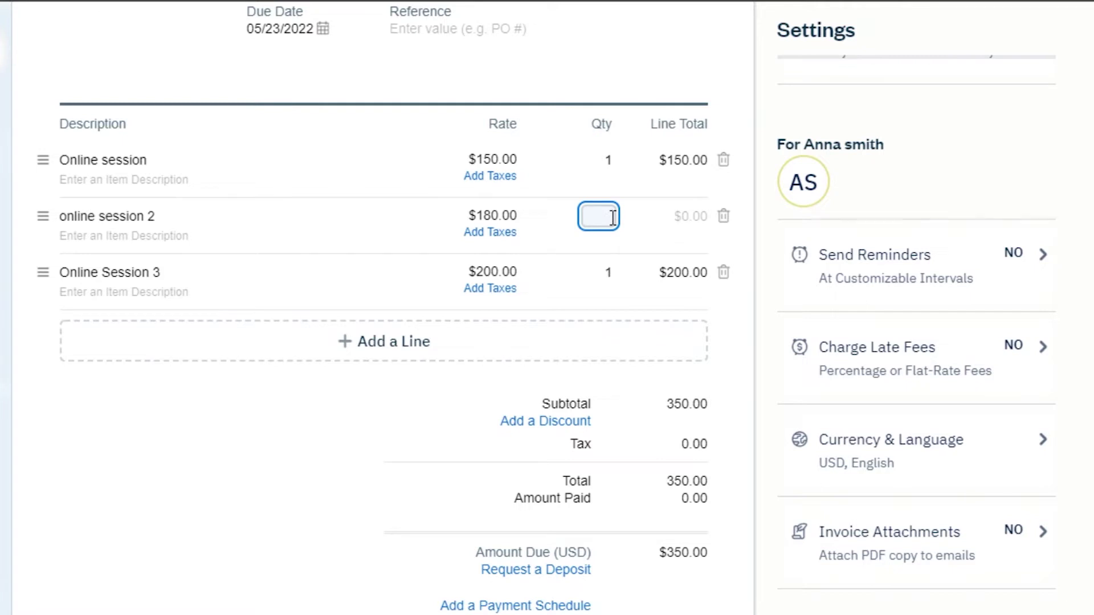
pyautogui.write('2')
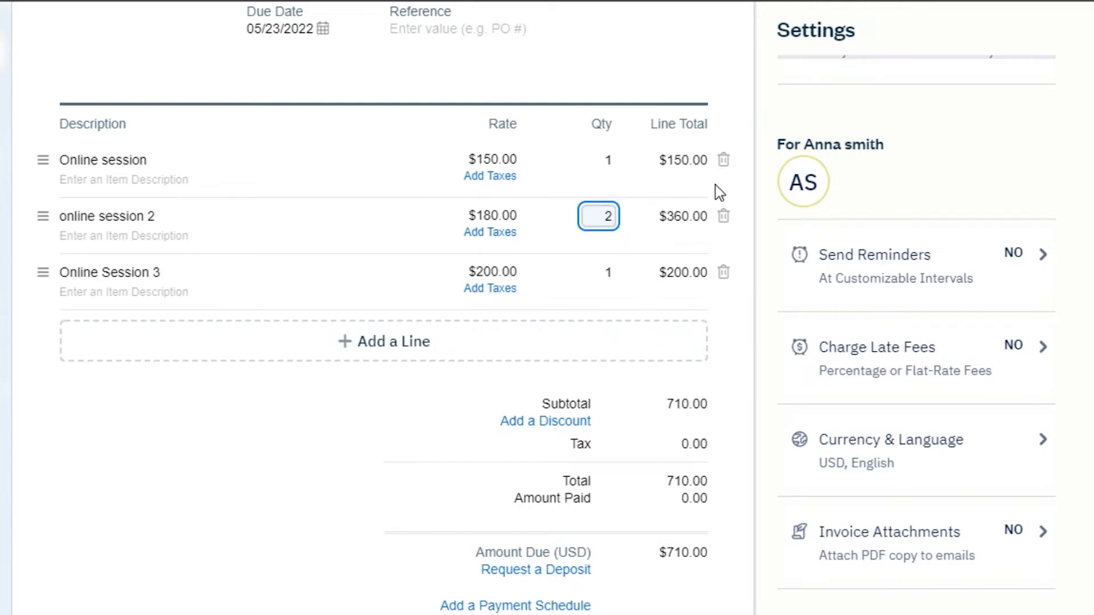
pyautogui.scroll(2, 912, 251)
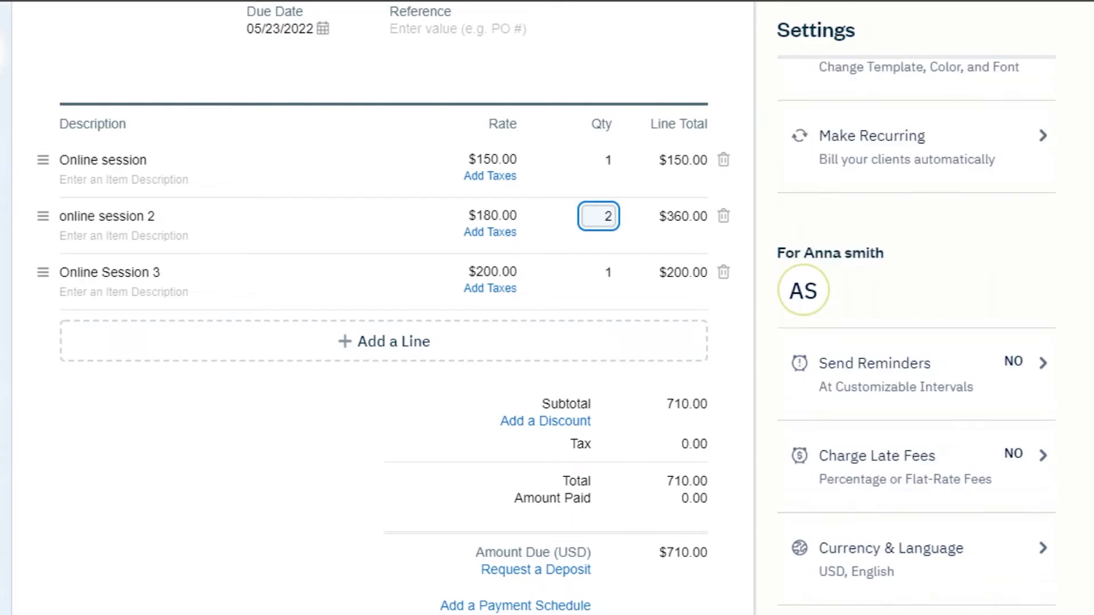
pyautogui.scroll(-4, 642, 298)
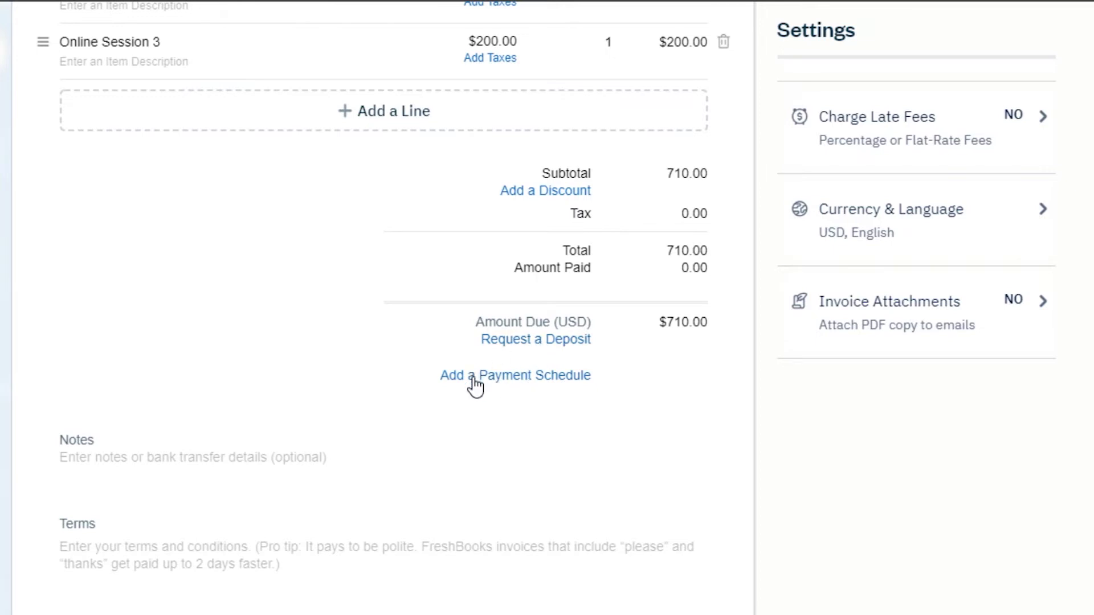
# Save the $710 invoice as a draft.
pyautogui.scroll(2, 1066, 397)
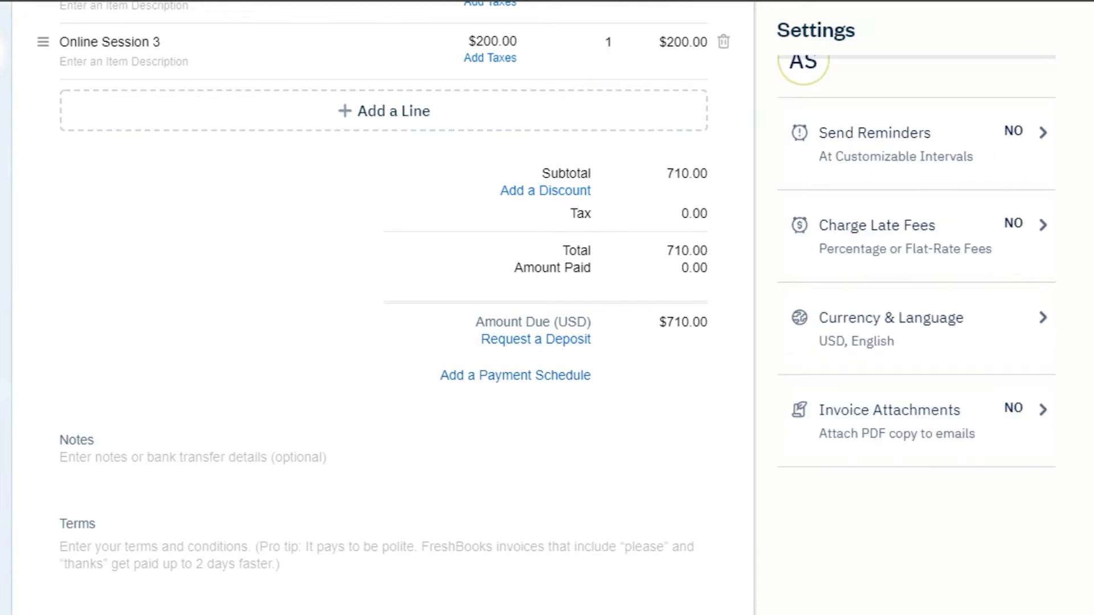
pyautogui.scroll(-3, 547, 308)
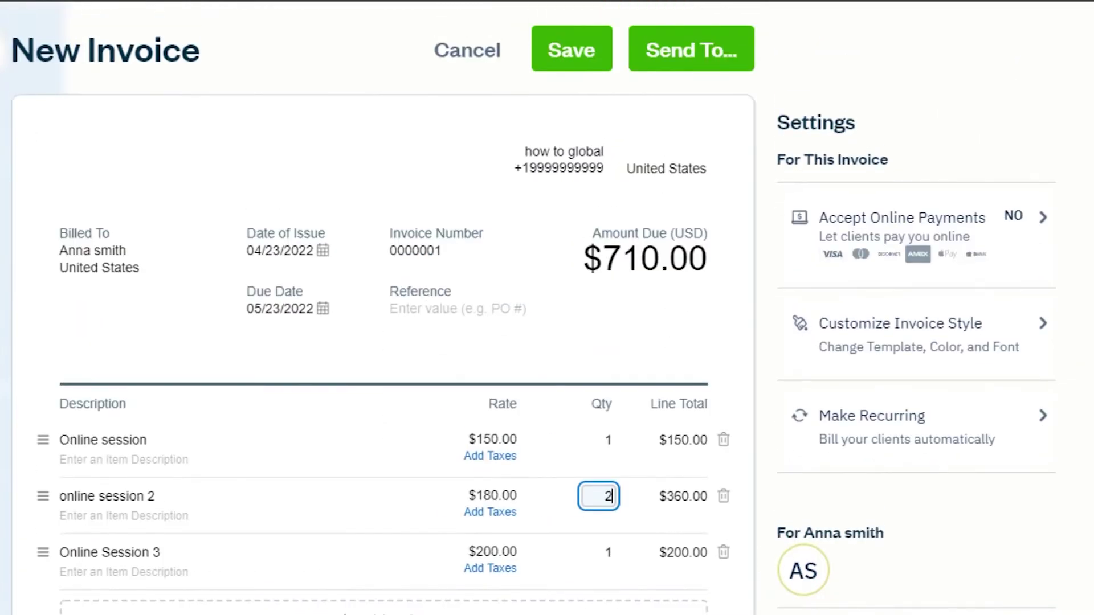
pyautogui.scroll(-6, 547, 307)
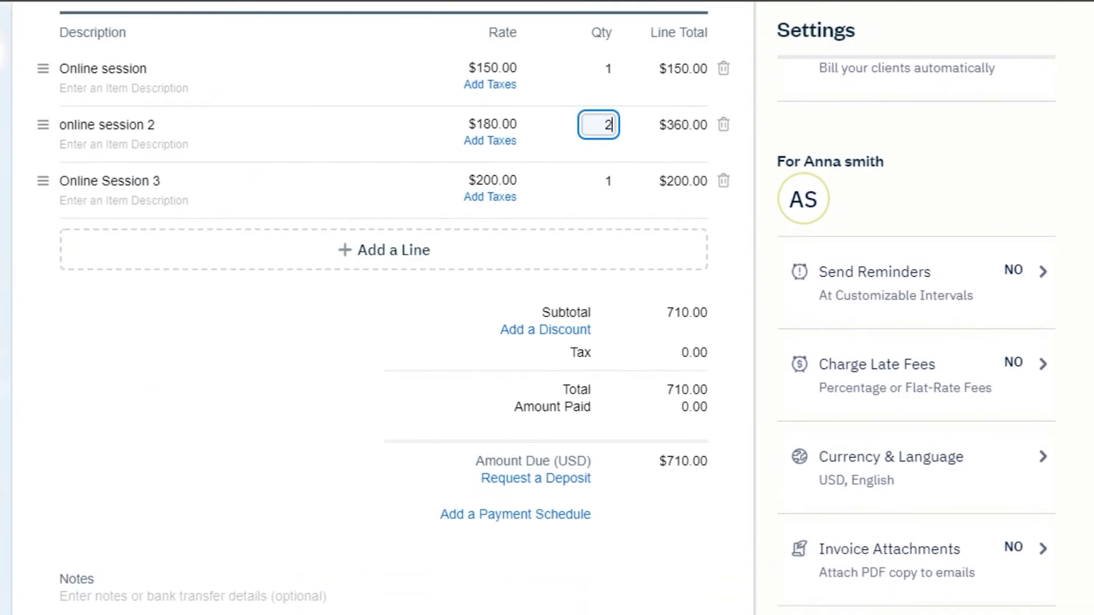
pyautogui.scroll(6, 547, 308)
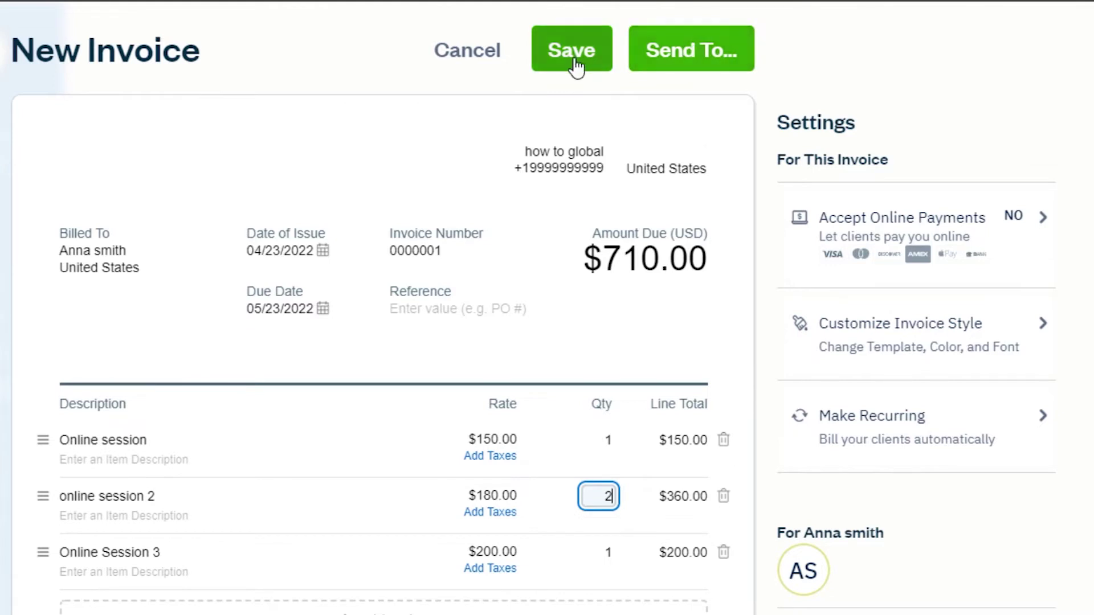
pyautogui.click(574, 67)
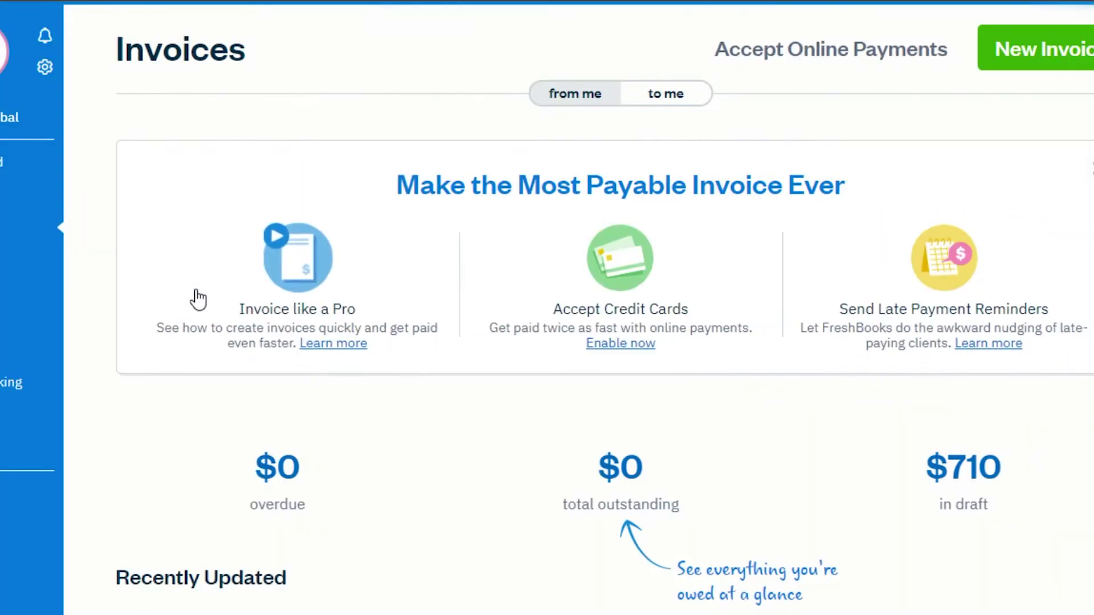
pyautogui.scroll(-5, 538, 342)
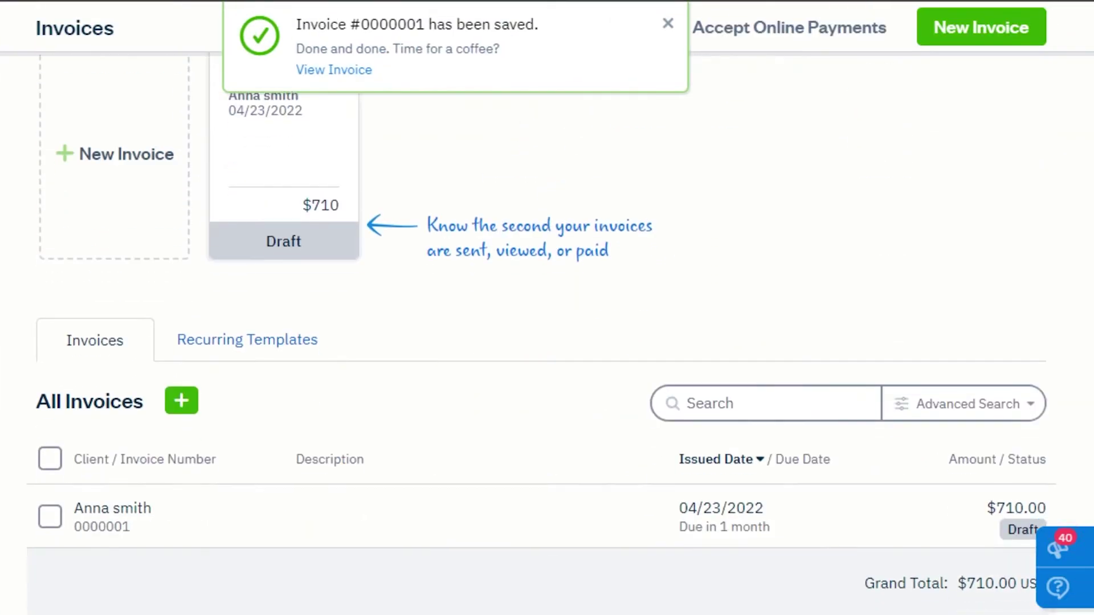
pyautogui.scroll(-4, 638, 302)
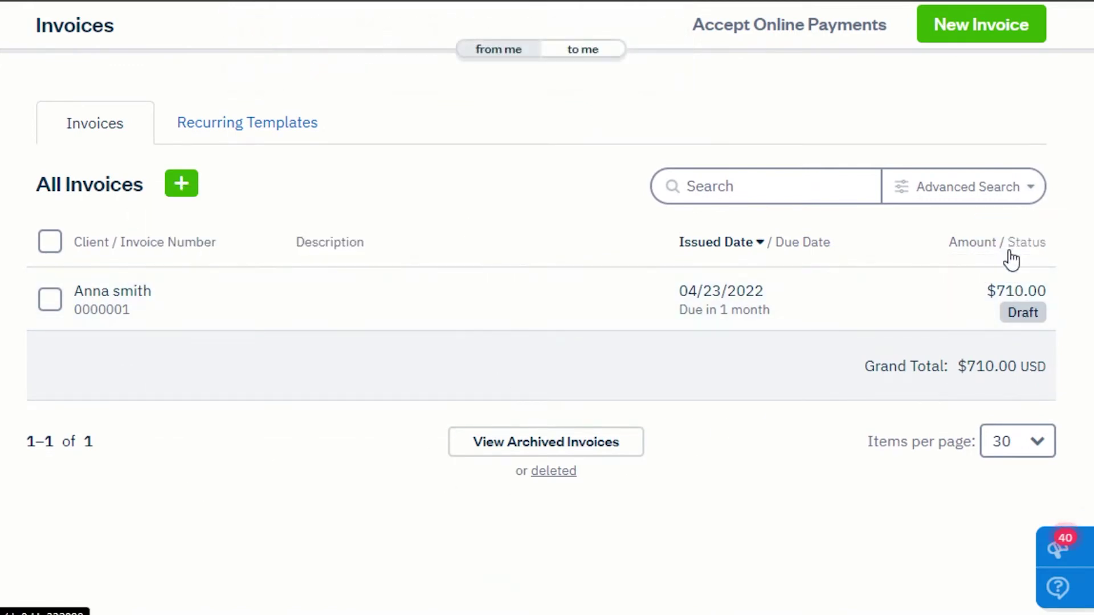
pyautogui.moveTo(1063, 297)
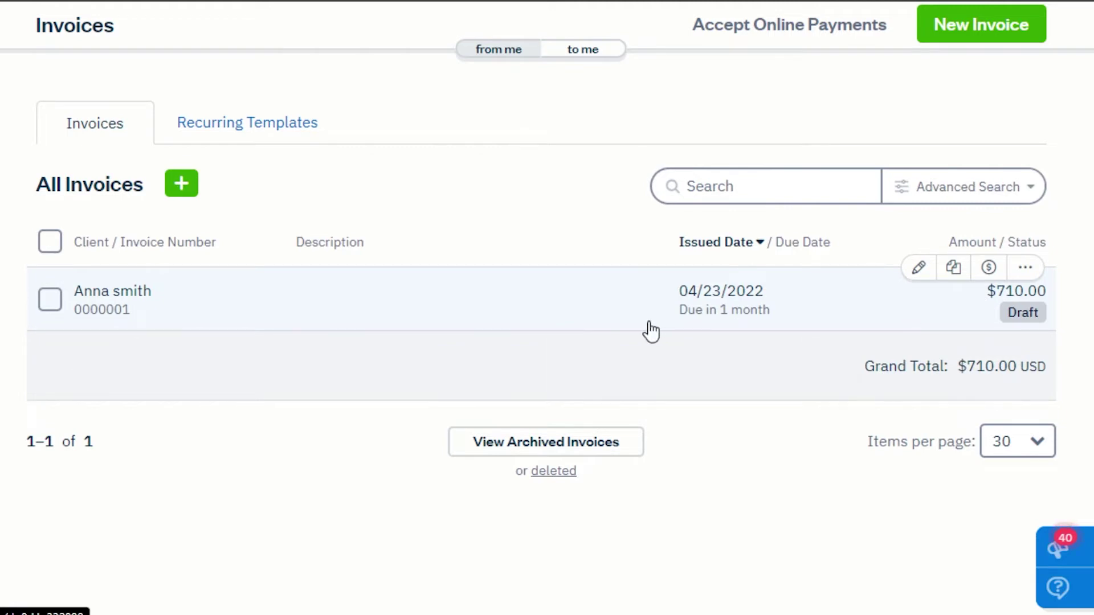
pyautogui.scroll(-2, 737, 349)
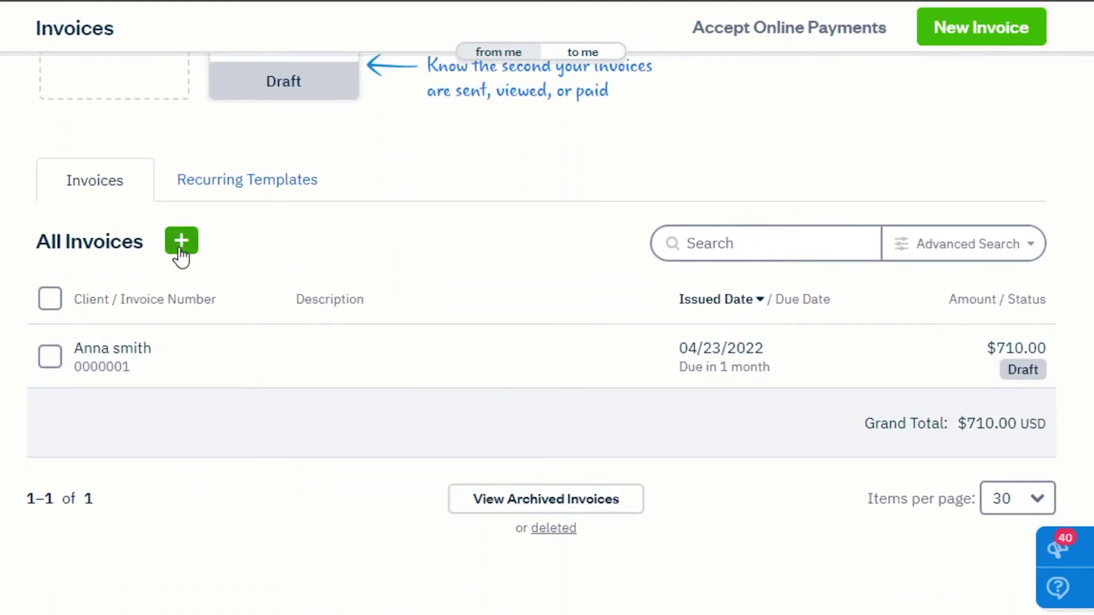
pyautogui.scroll(5, 977, 300)
pyautogui.scroll(-3, 977, 300)
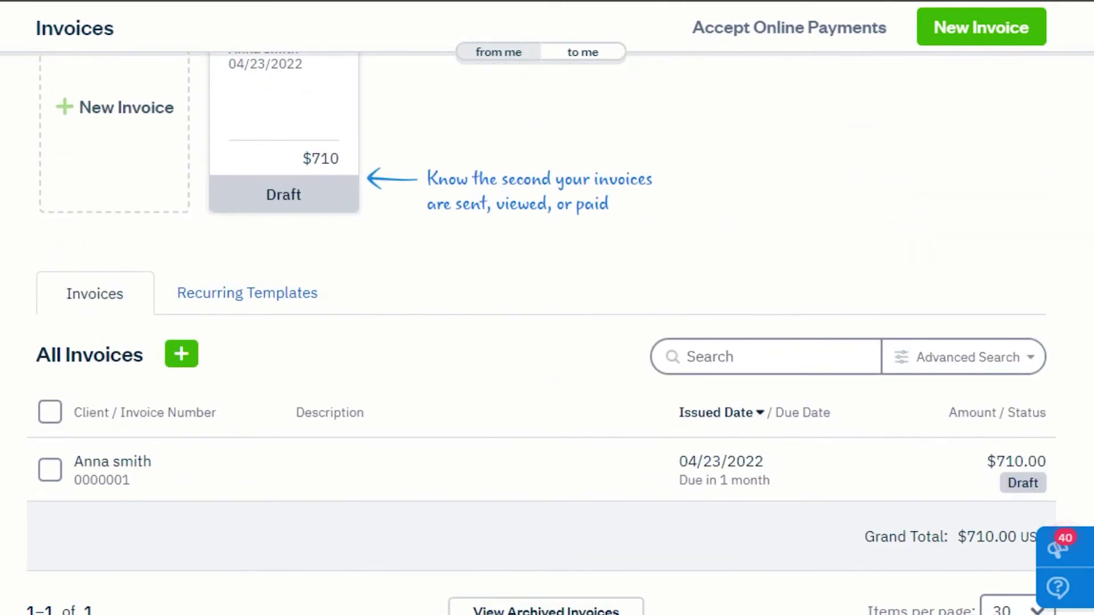
pyautogui.scroll(-3, 713, 359)
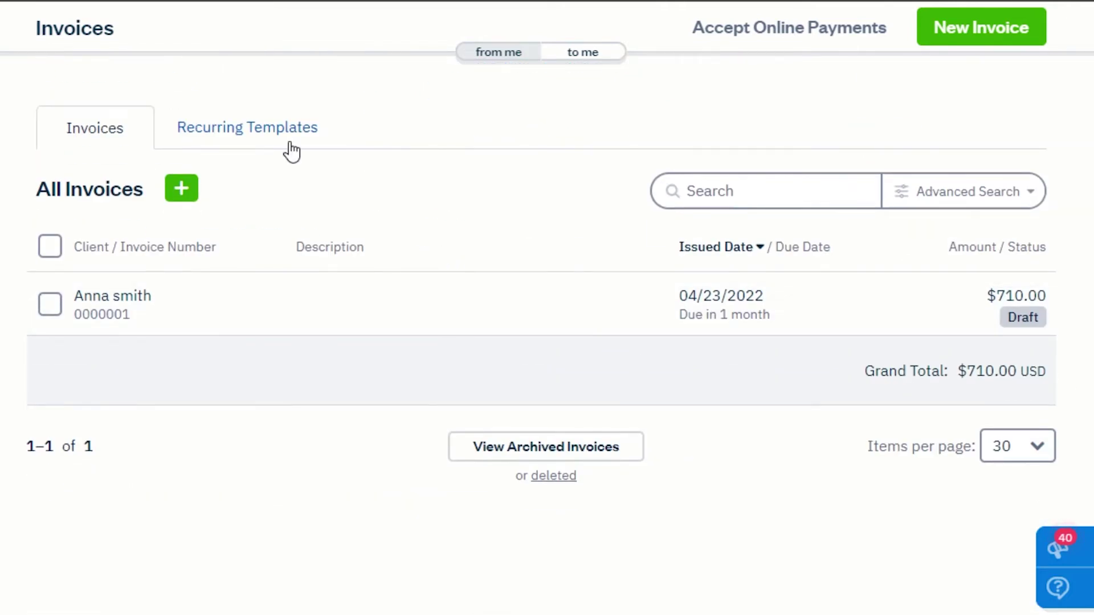
pyautogui.click(265, 136)
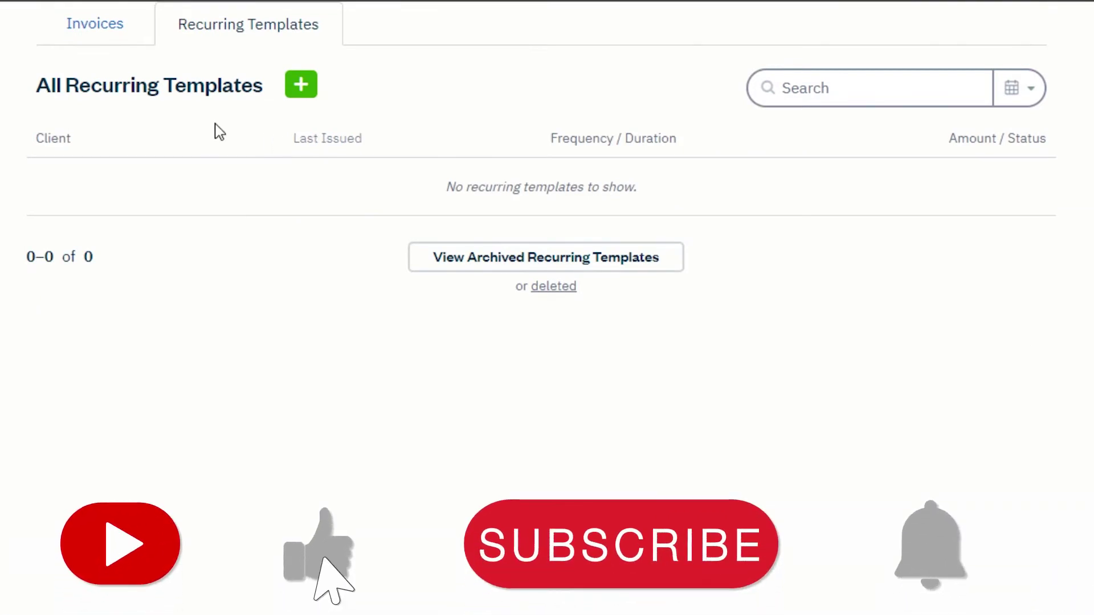
pyautogui.click(97, 35)
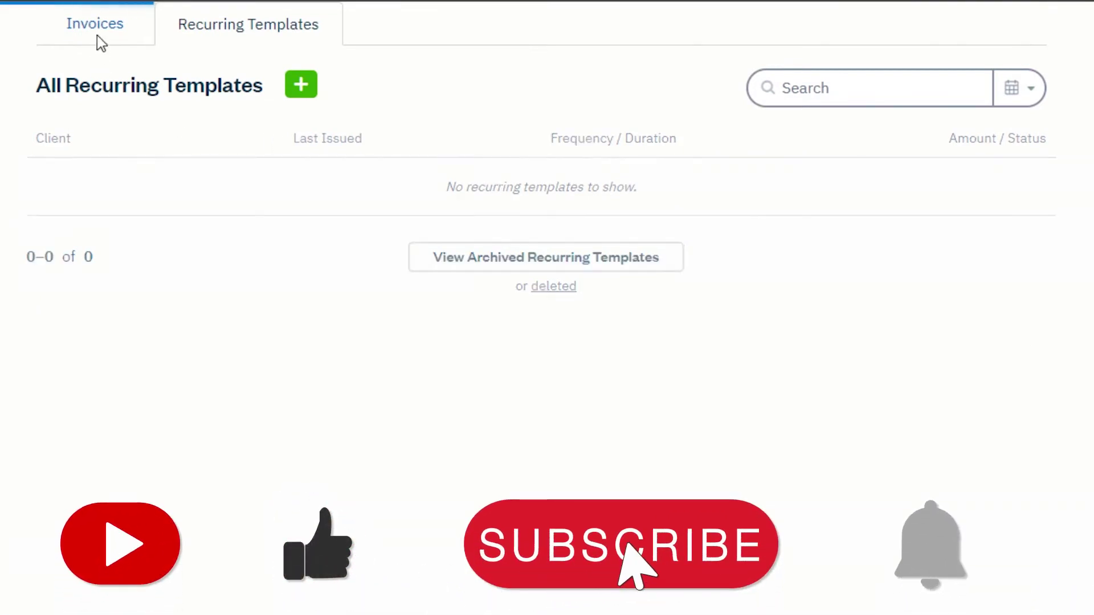
pyautogui.scroll(8, 498, 209)
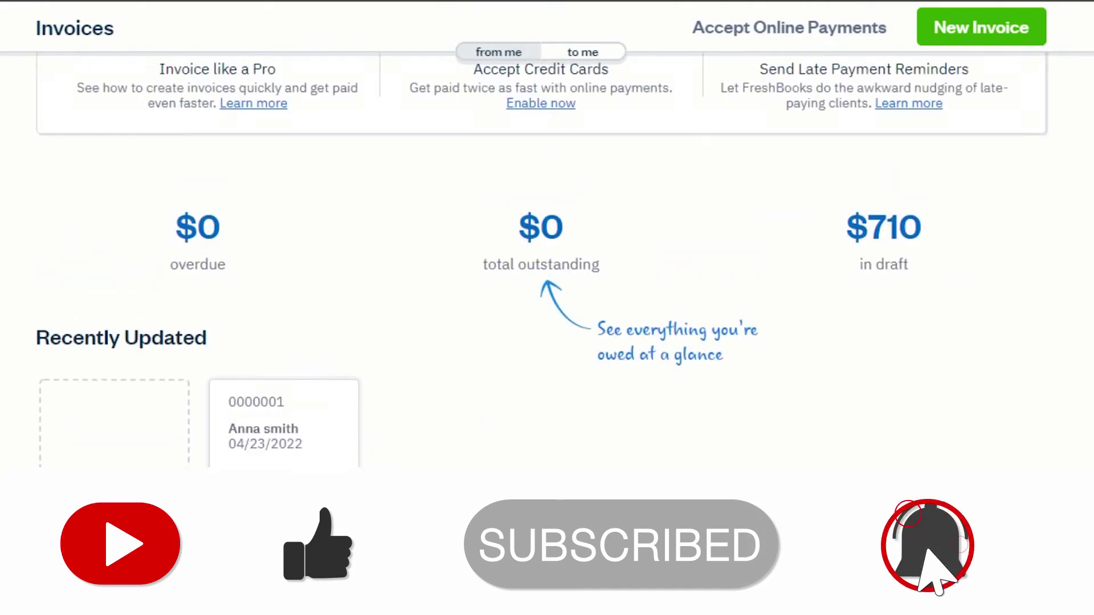
pyautogui.scroll(4, 542, 228)
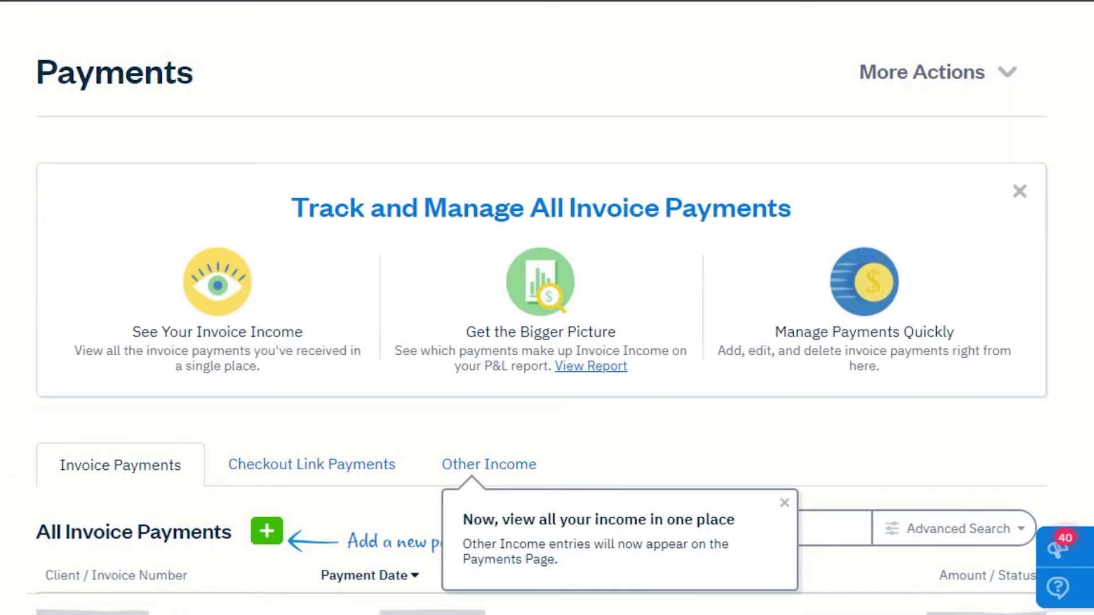
# Scroll through the Expenses page, which has no expenses recorded yet.
pyautogui.scroll(-5, 521, 298)
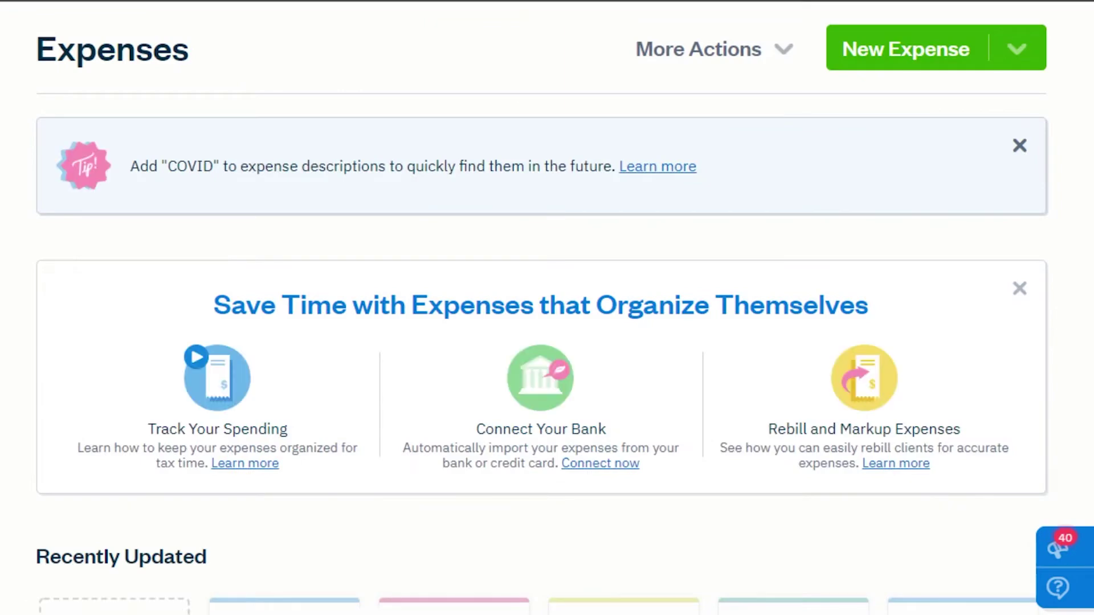
pyautogui.scroll(-1, 558, 240)
pyautogui.scroll(1, 558, 239)
pyautogui.scroll(-6, 558, 240)
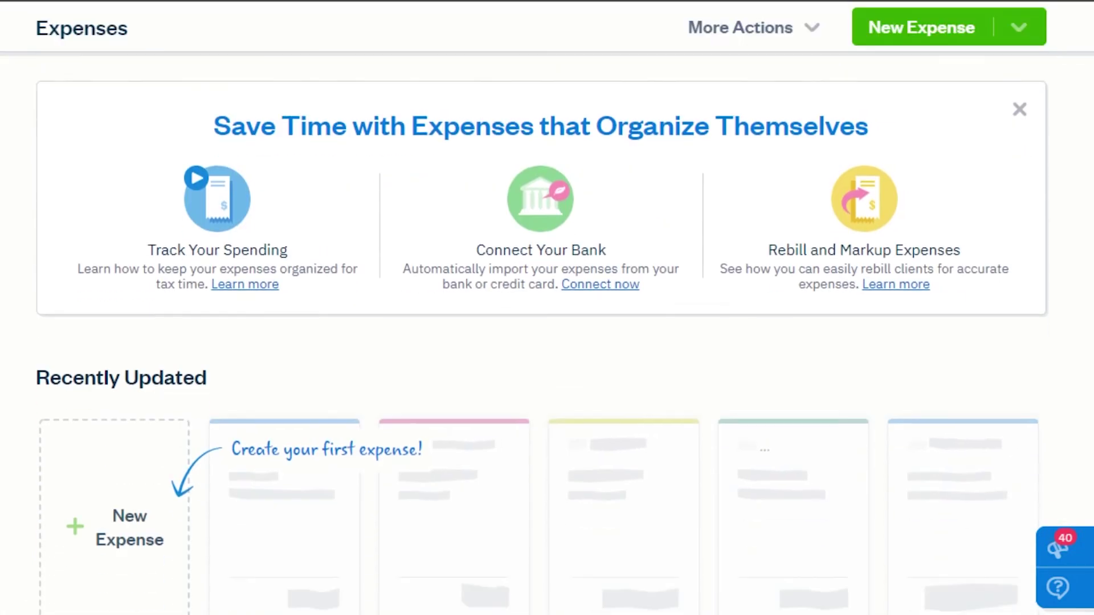
pyautogui.scroll(-2, 547, 308)
pyautogui.scroll(6, 547, 308)
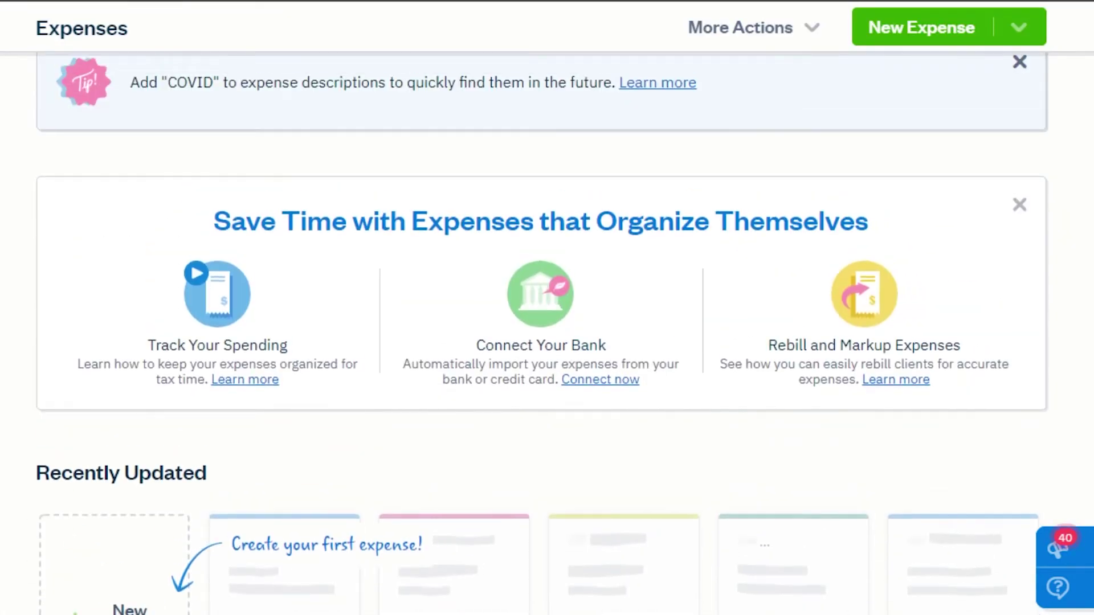
pyautogui.scroll(2, 547, 308)
pyautogui.click(916, 55)
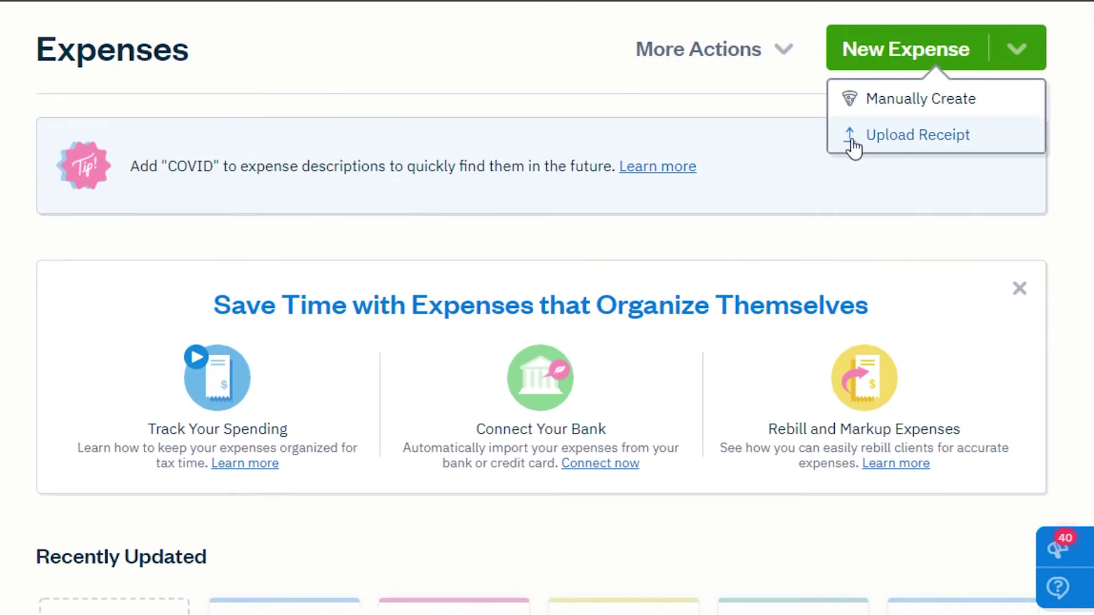
pyautogui.click(871, 100)
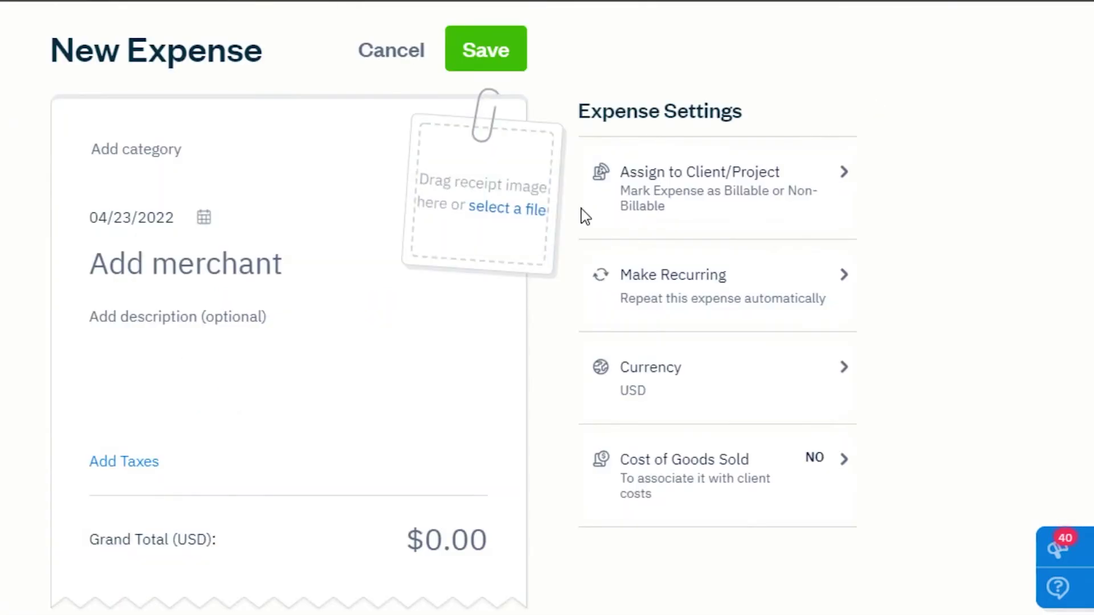
pyautogui.scroll(-3, 547, 308)
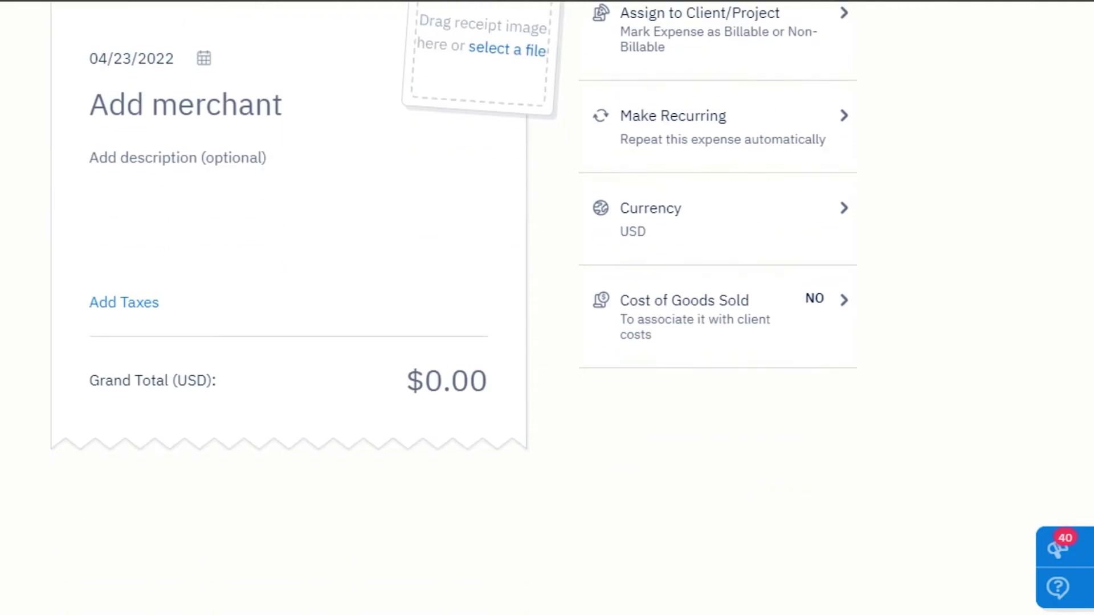
pyautogui.scroll(3, 547, 308)
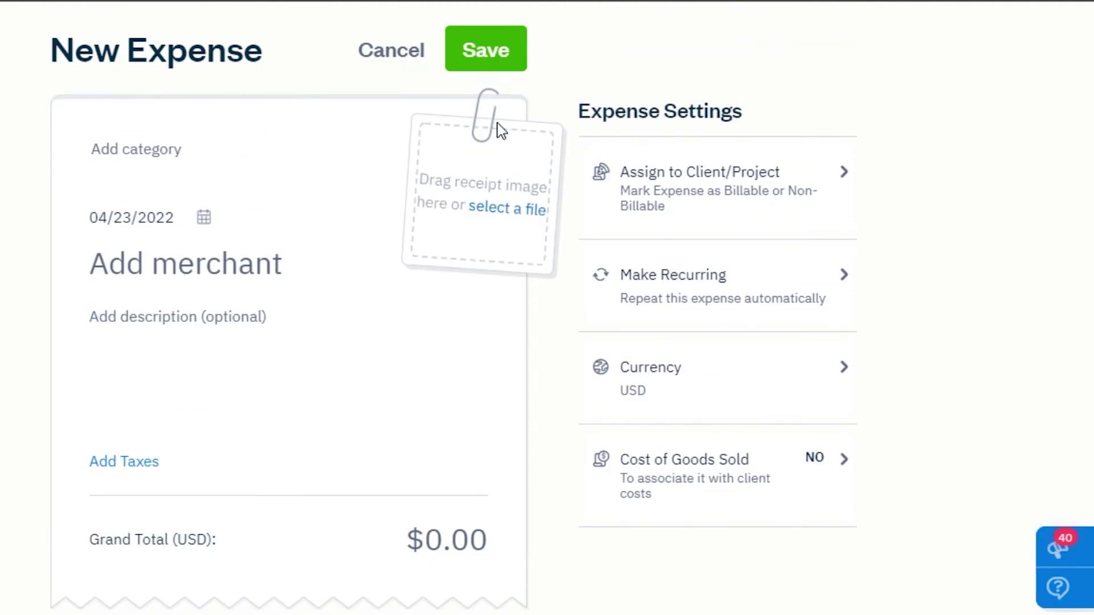
pyautogui.scroll(-2, 547, 308)
pyautogui.scroll(2, 547, 308)
pyautogui.scroll(-4, 864, 174)
pyautogui.scroll(4, 864, 174)
pyautogui.scroll(-4, 947, 181)
pyautogui.scroll(4, 948, 181)
# Categorize the new expense as Advertising with merchant The HTG.Inc.
pyautogui.click(149, 150)
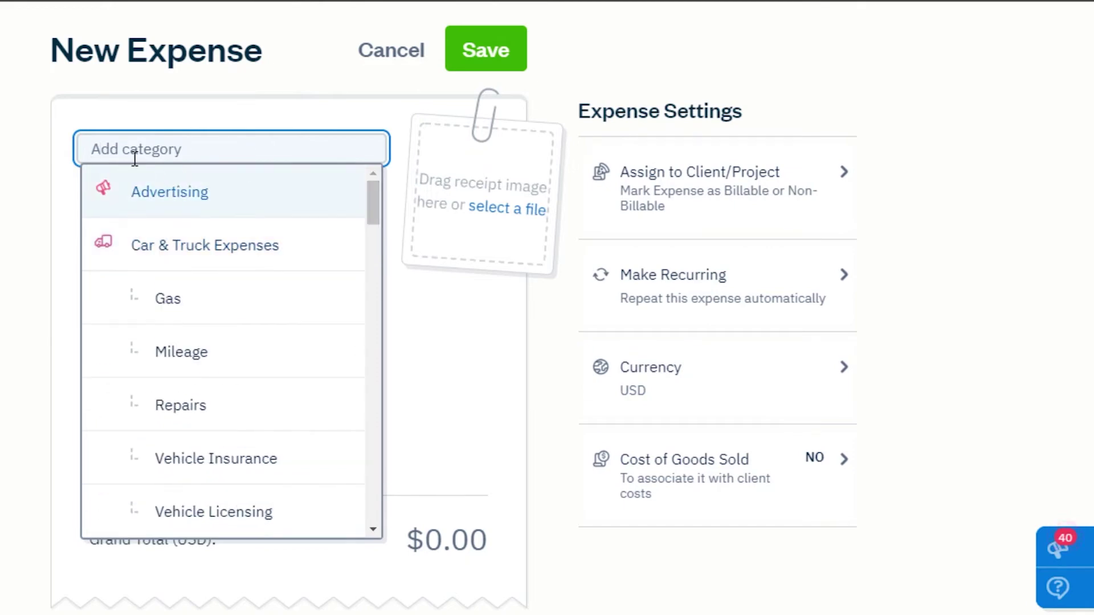
pyautogui.click(220, 198)
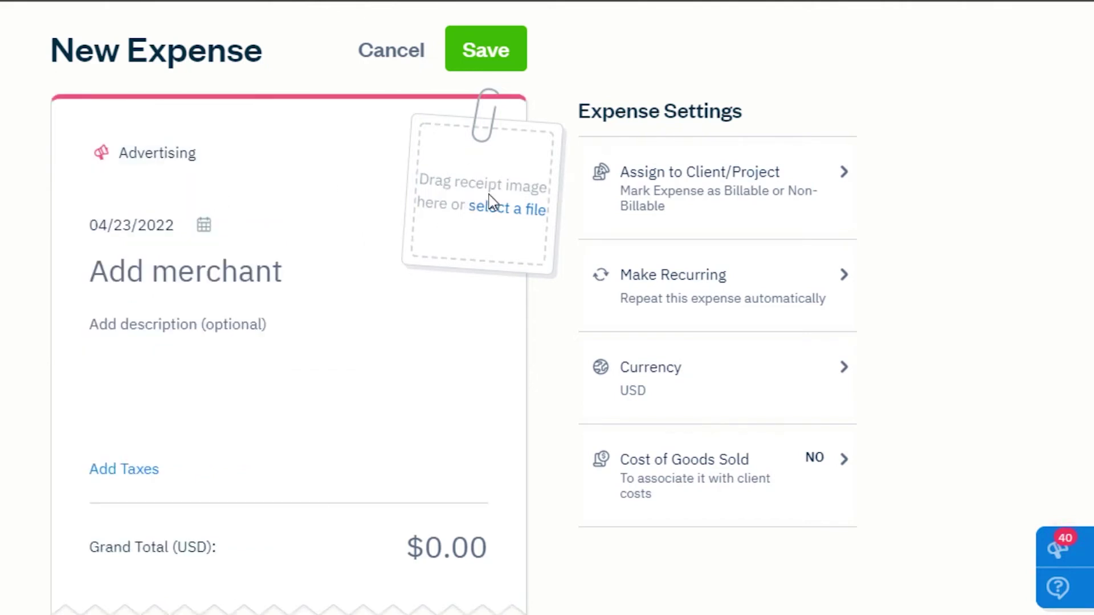
pyautogui.click(174, 278)
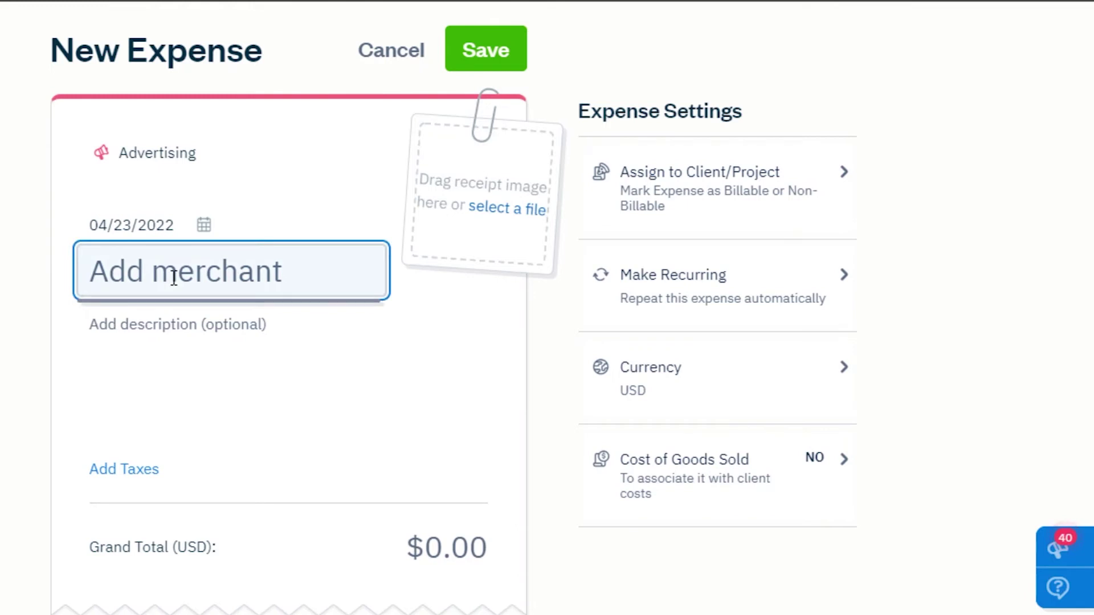
pyautogui.write('The HTG.Inc')
pyautogui.click(362, 389)
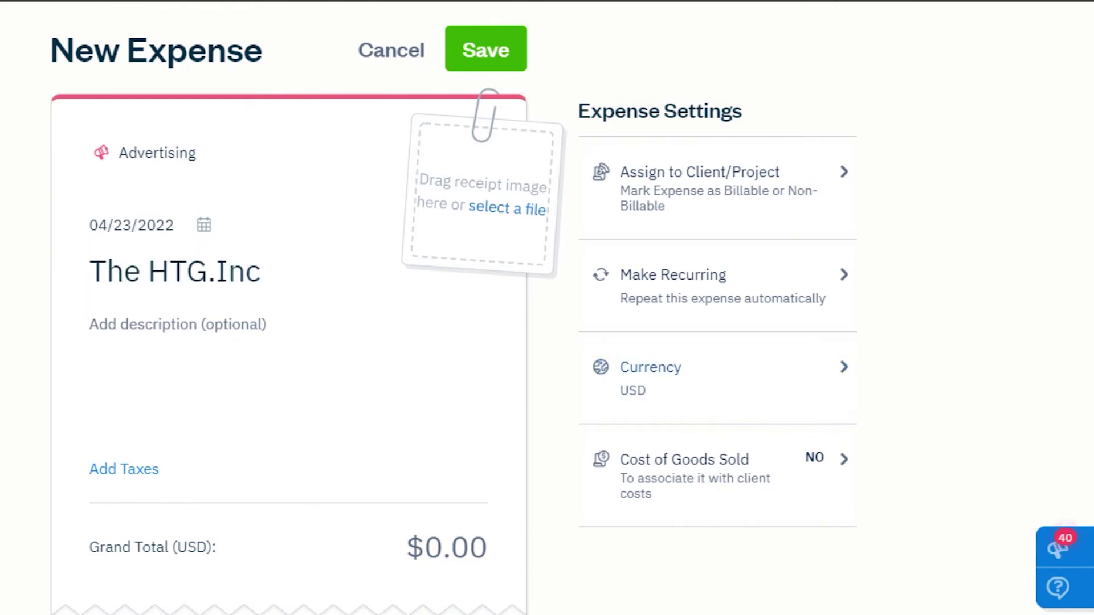
# Enter 1000 as the expense's Grand Total.
pyautogui.scroll(-3, 342, 484)
pyautogui.click(411, 348)
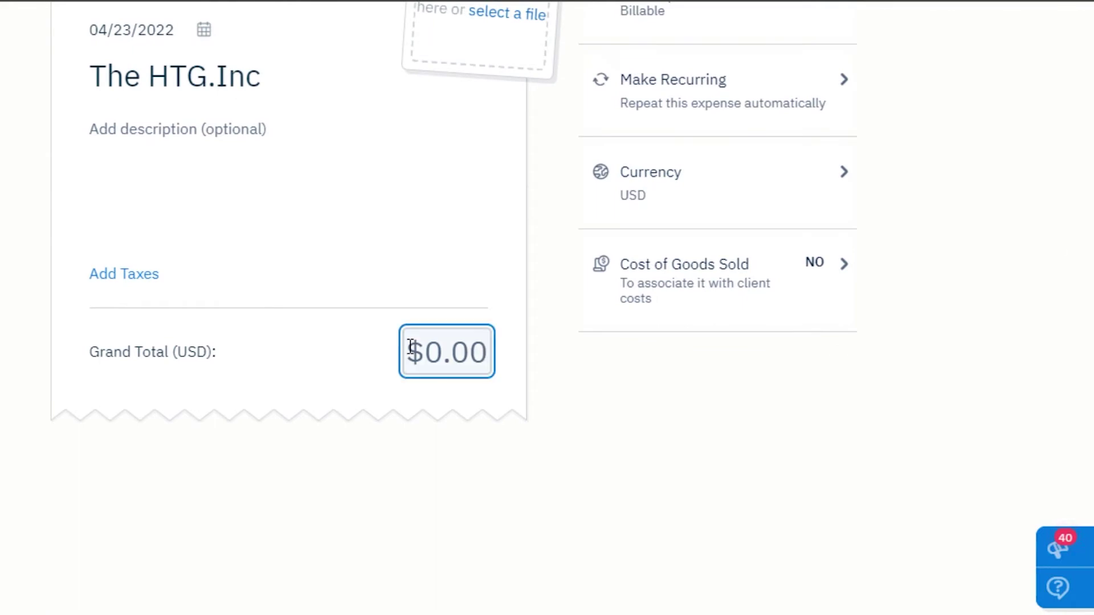
pyautogui.scroll(3, 547, 308)
pyautogui.scroll(-5, 547, 308)
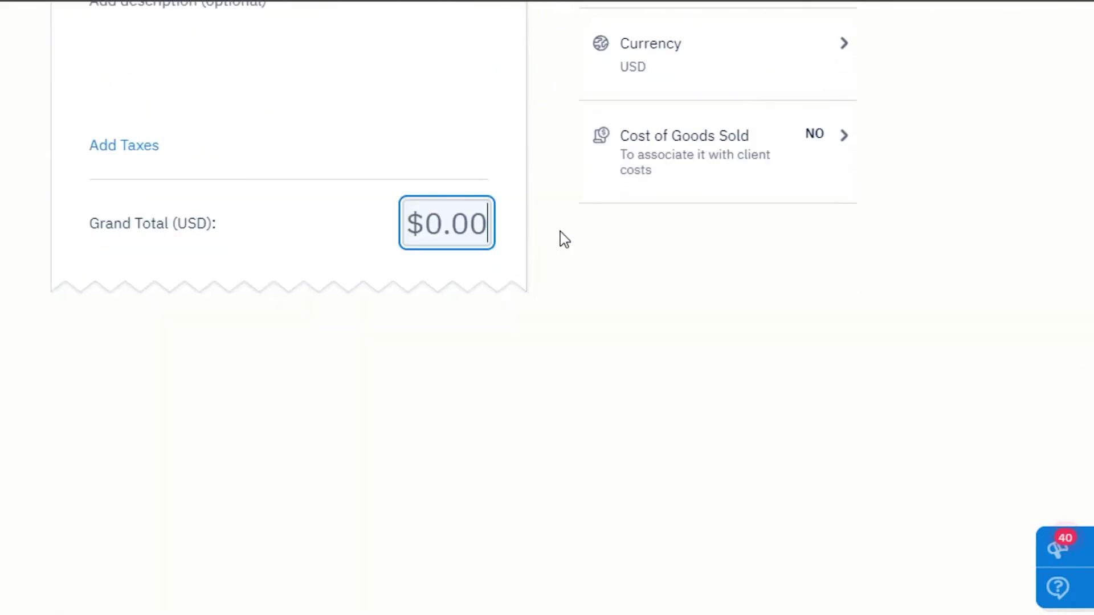
pyautogui.scroll(5, 147, 265)
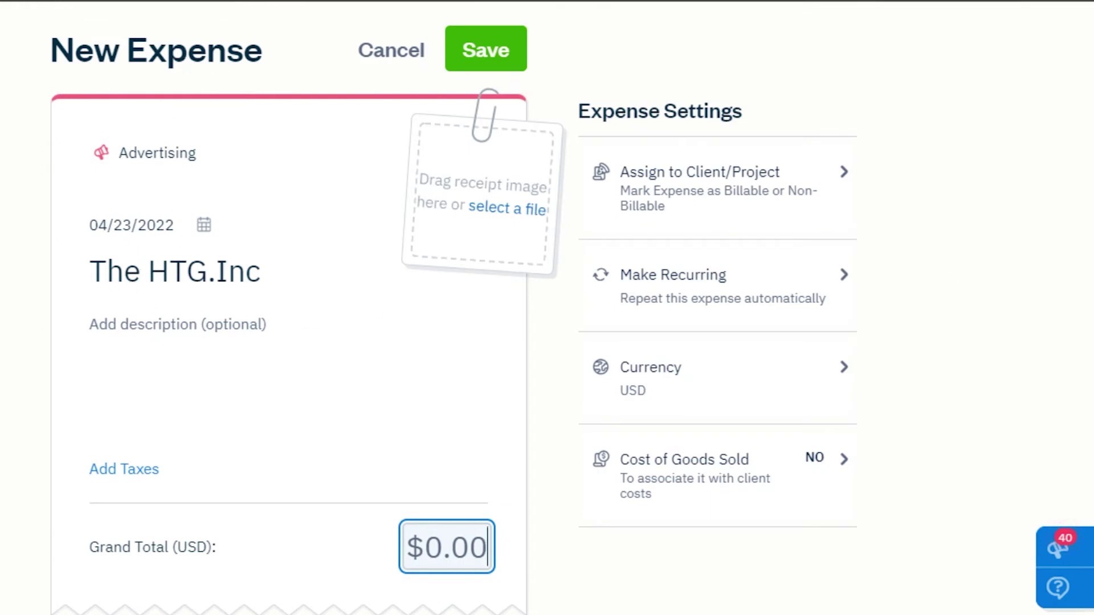
pyautogui.write('1000')
pyautogui.scroll(-4, 912, 296)
# Keep US dollar as the expense currency and save the expense.
pyautogui.click(821, 165)
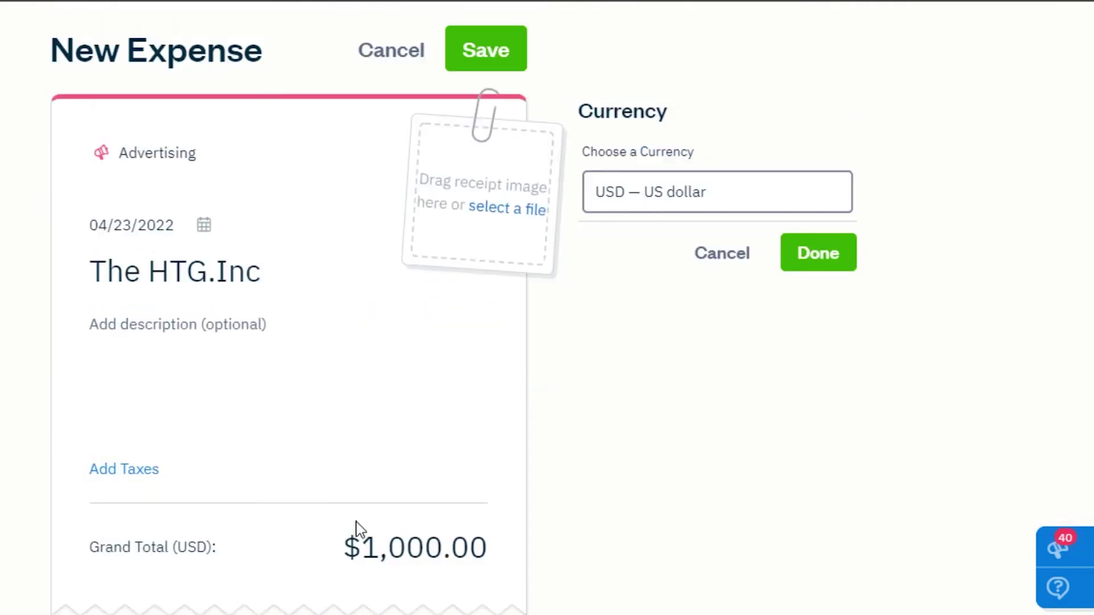
pyautogui.scroll(-2, 968, 217)
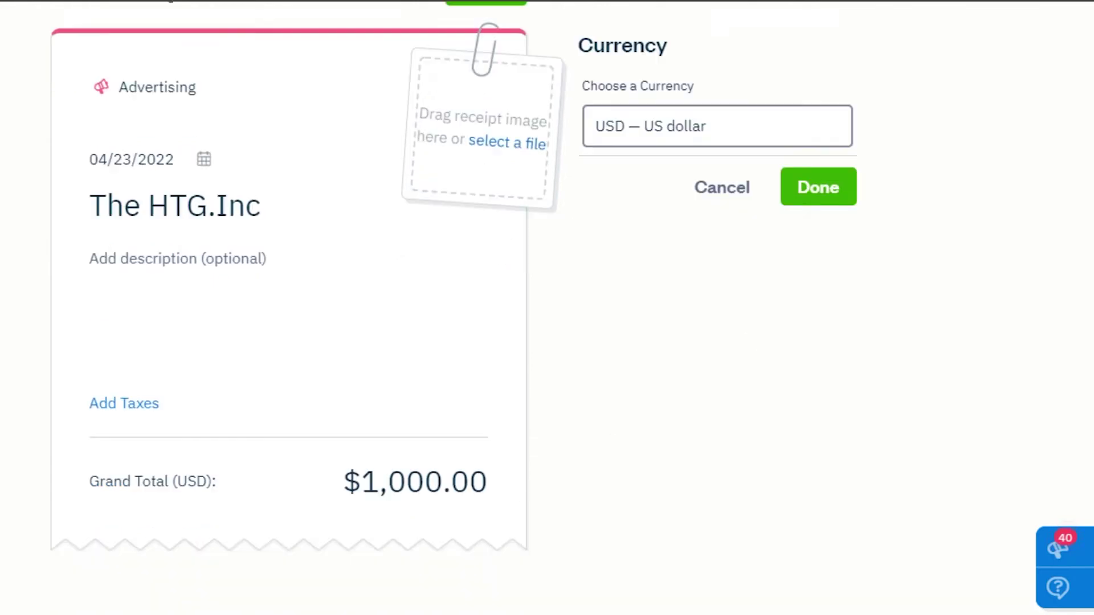
pyautogui.scroll(2, 797, 177)
pyautogui.click(678, 194)
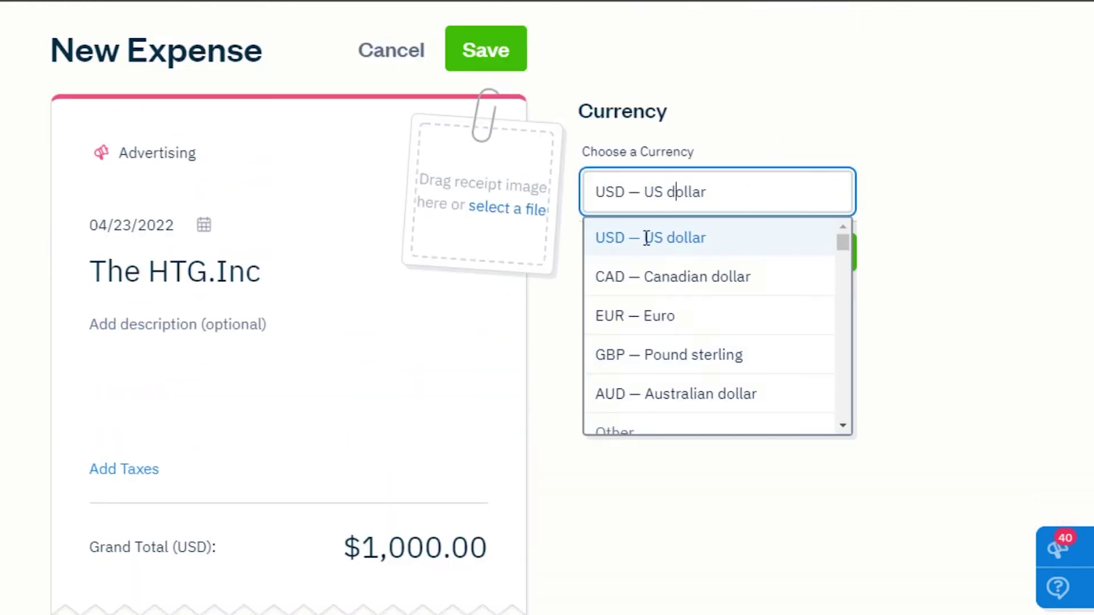
pyautogui.moveTo(844, 250); pyautogui.dragTo(870, 227)
pyautogui.click(870, 227)
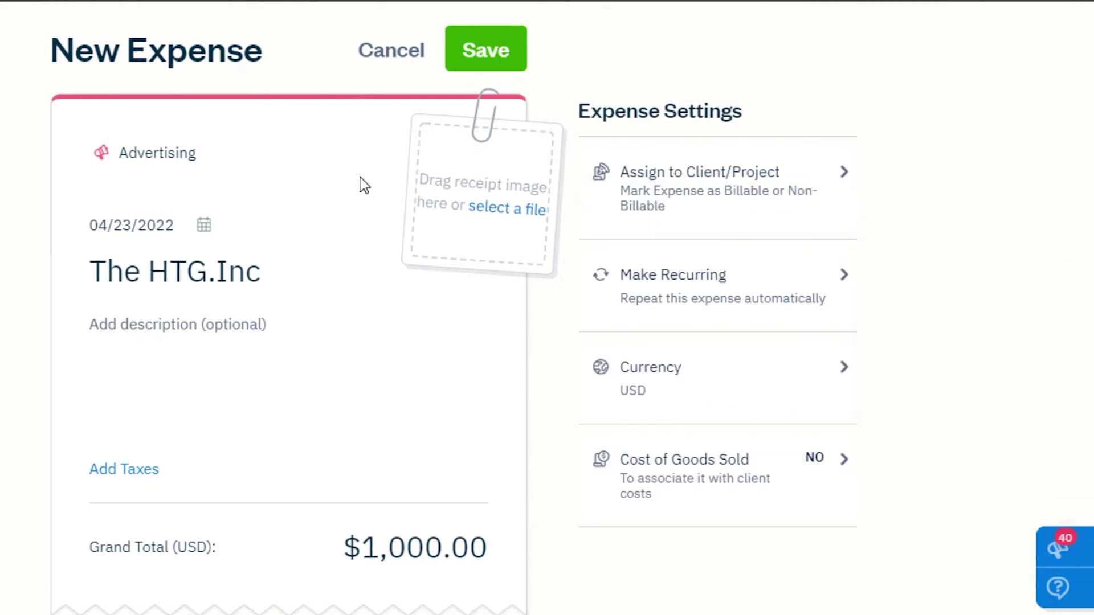
pyautogui.click(466, 61)
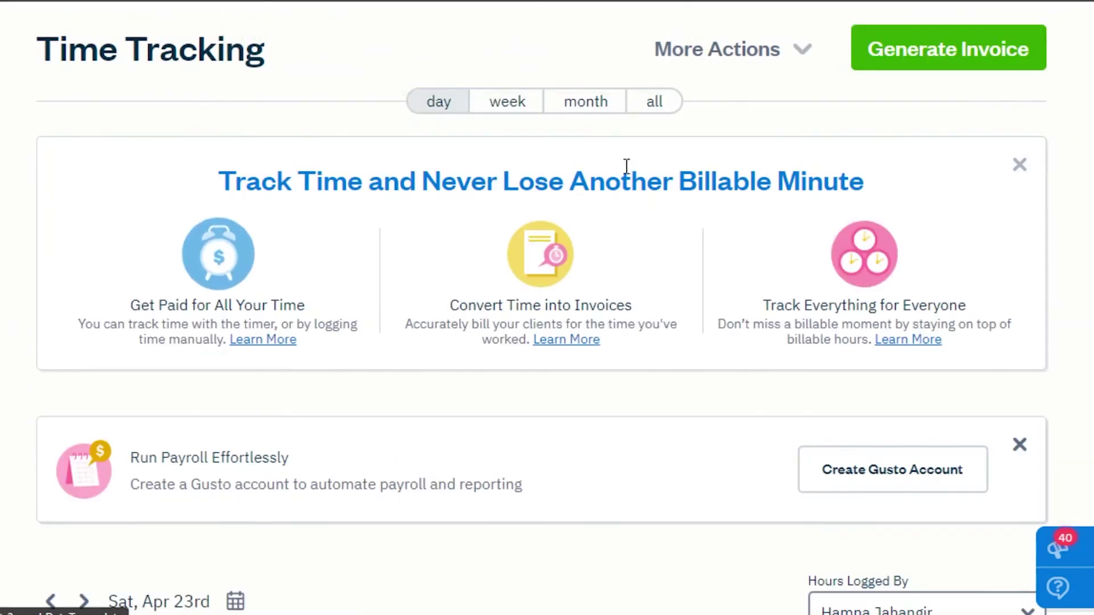
# Log a 0:00 time entry dated 04/23/2022 for the saved client, with no project or service.
pyautogui.scroll(-2, 547, 308)
pyautogui.scroll(-7, 547, 308)
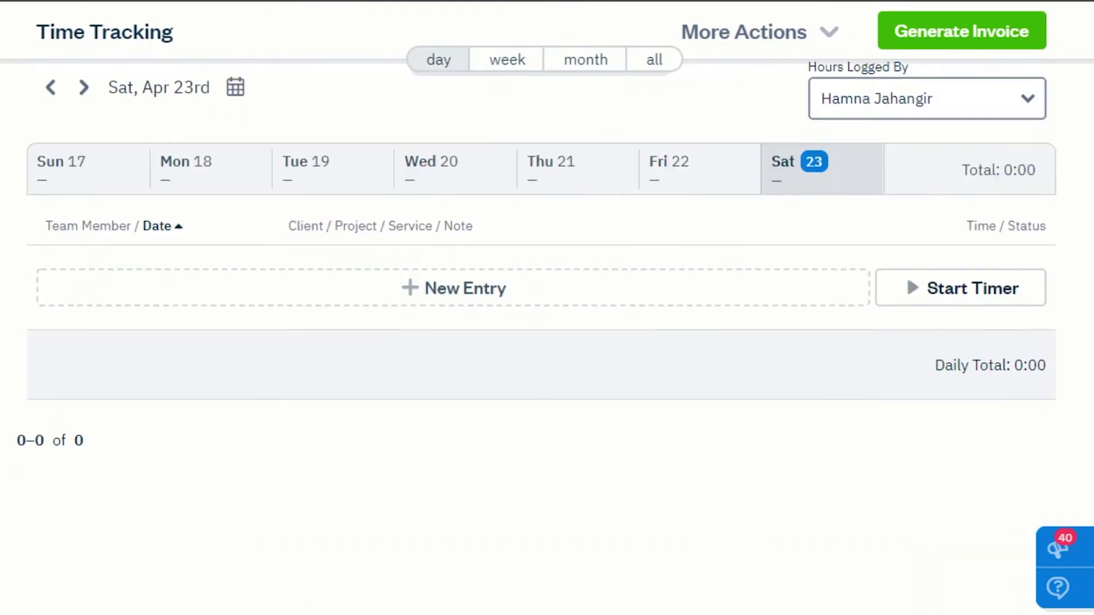
pyautogui.scroll(3, 548, 308)
pyautogui.scroll(-1, 797, 393)
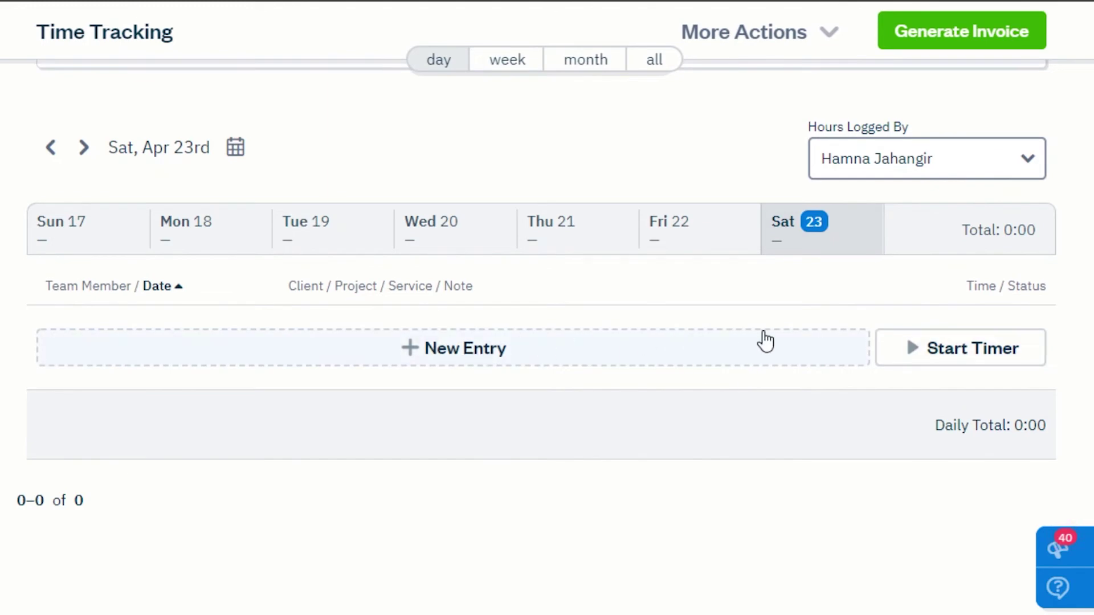
pyautogui.click(685, 349)
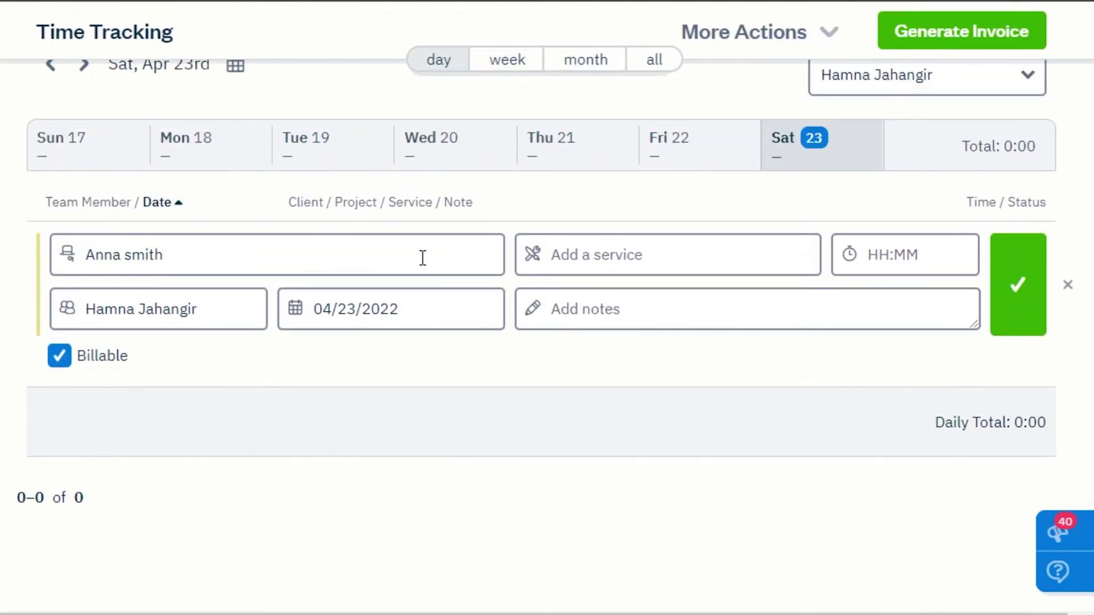
pyautogui.click(887, 255)
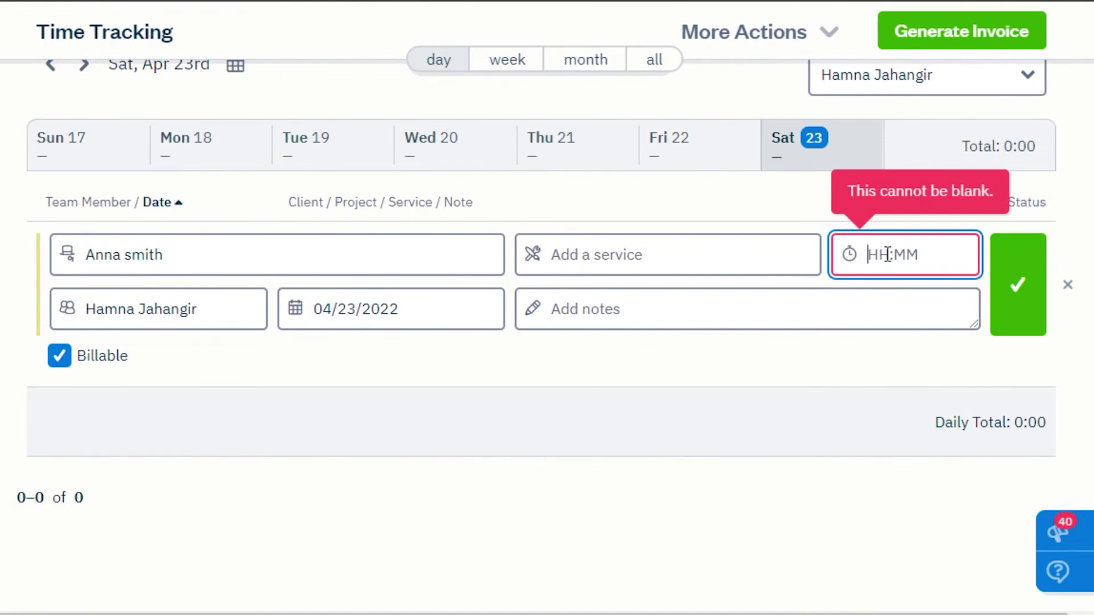
pyautogui.press('Return')
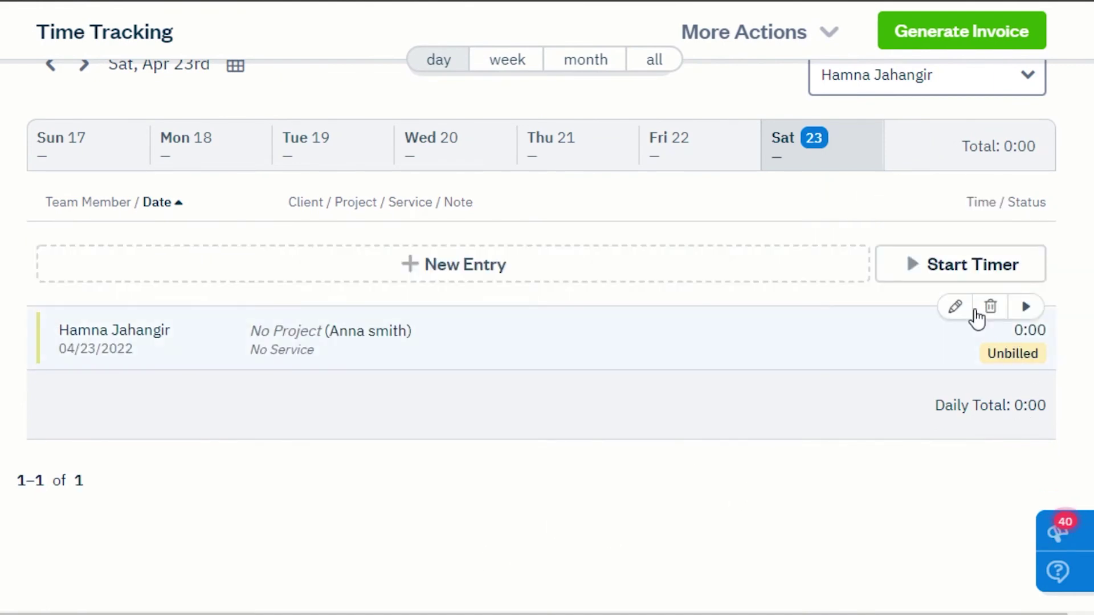
pyautogui.scroll(9, 547, 308)
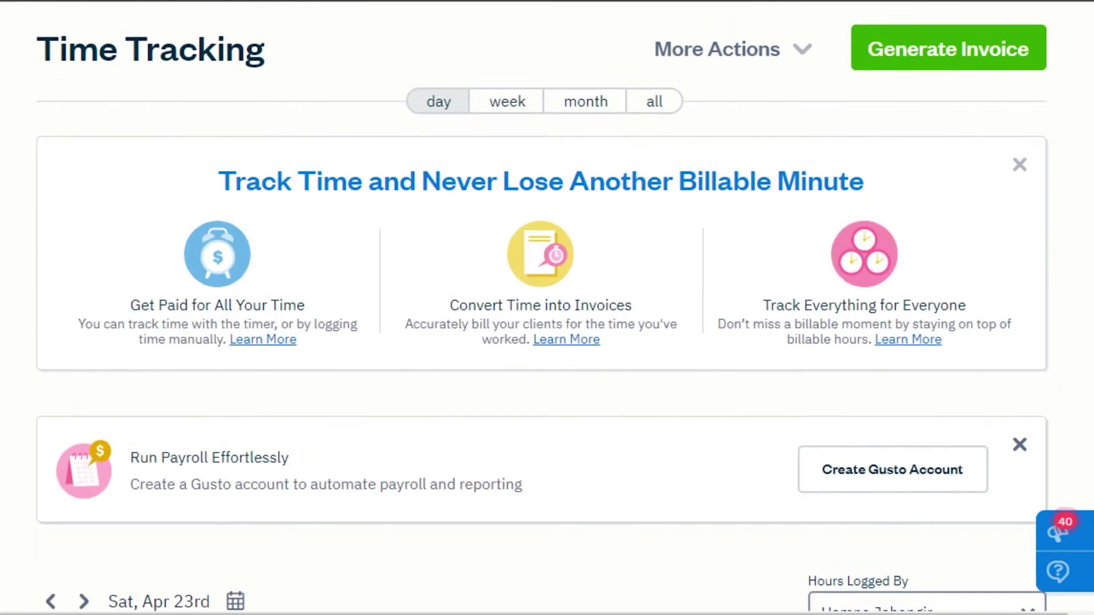
pyautogui.scroll(-2, 547, 307)
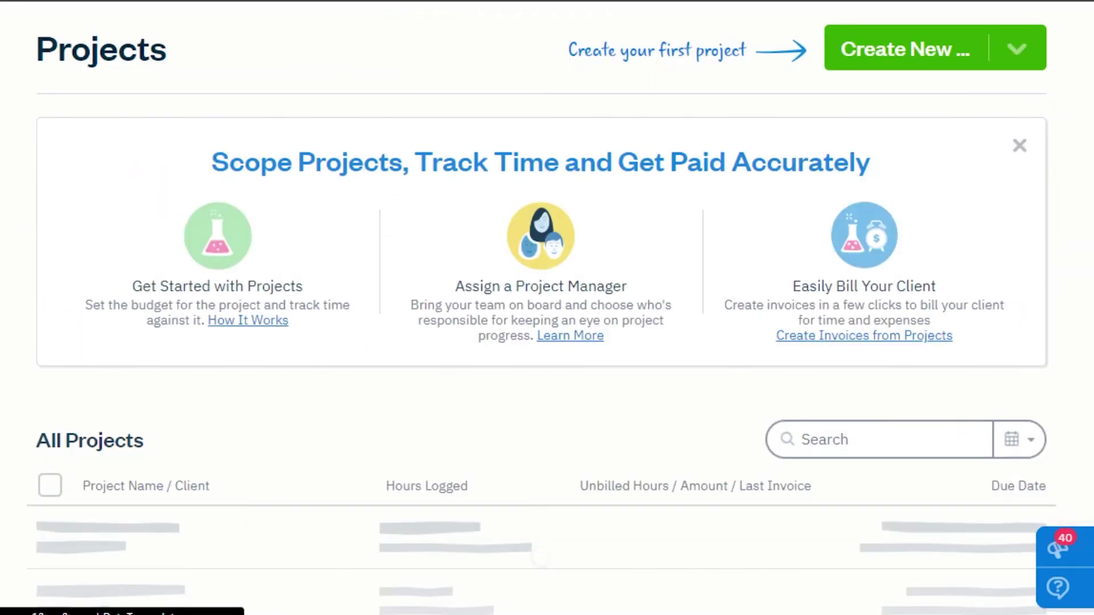
# Browse the Create New project types on Projects, then close the list without creating one.
pyautogui.scroll(-5, 548, 308)
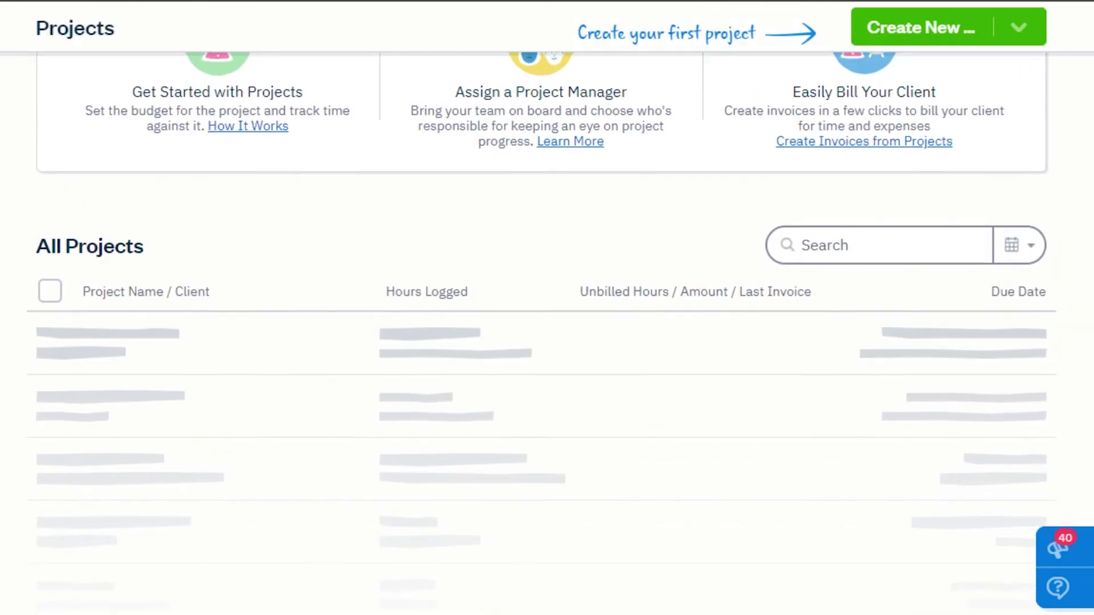
pyautogui.scroll(5, 547, 308)
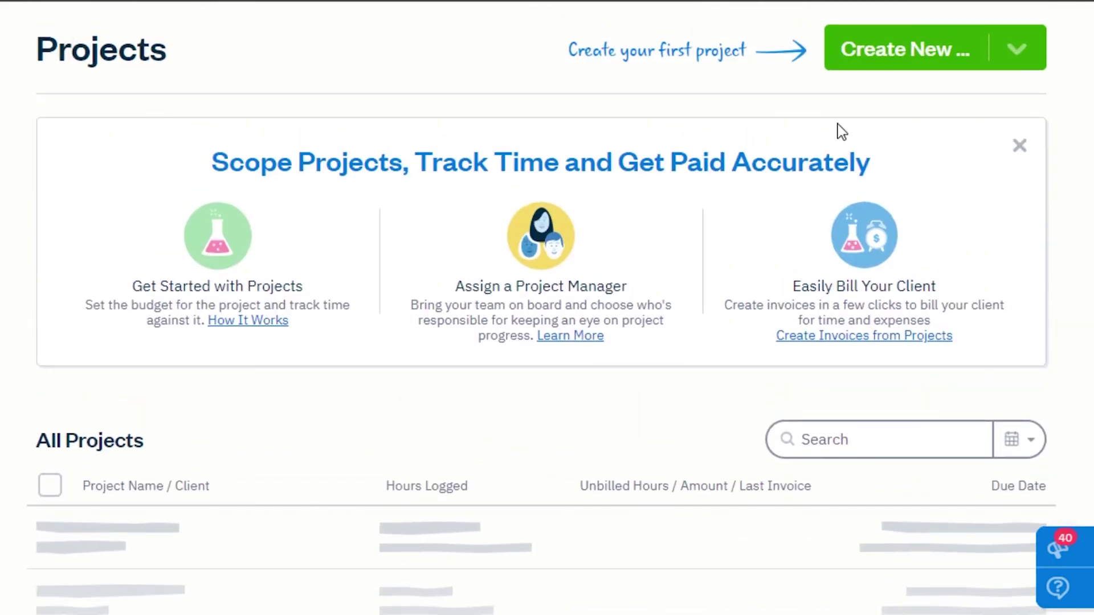
pyautogui.click(888, 57)
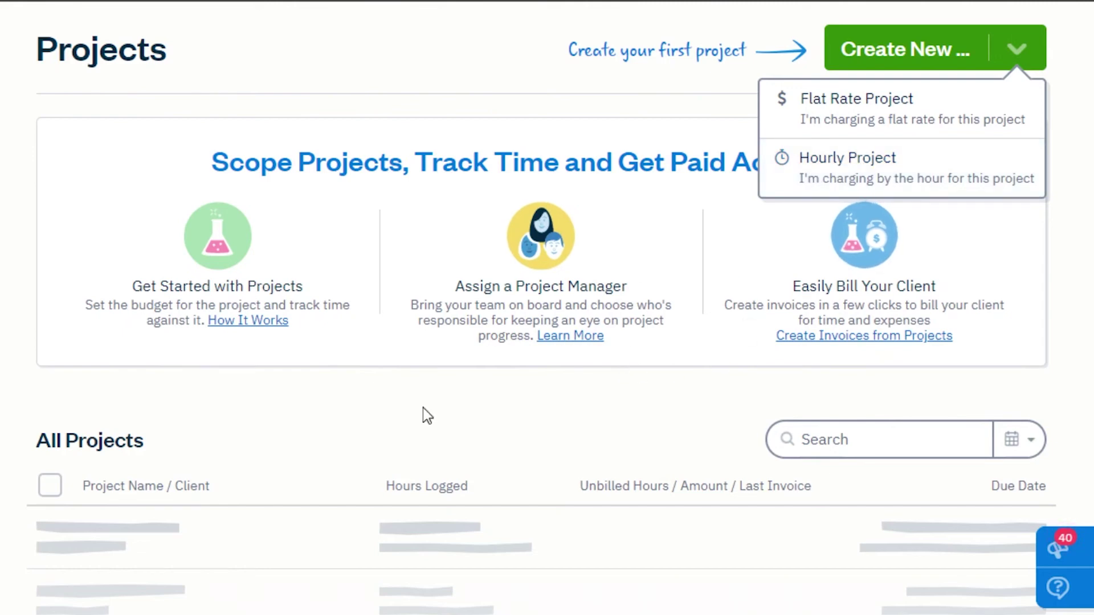
pyautogui.click(452, 239)
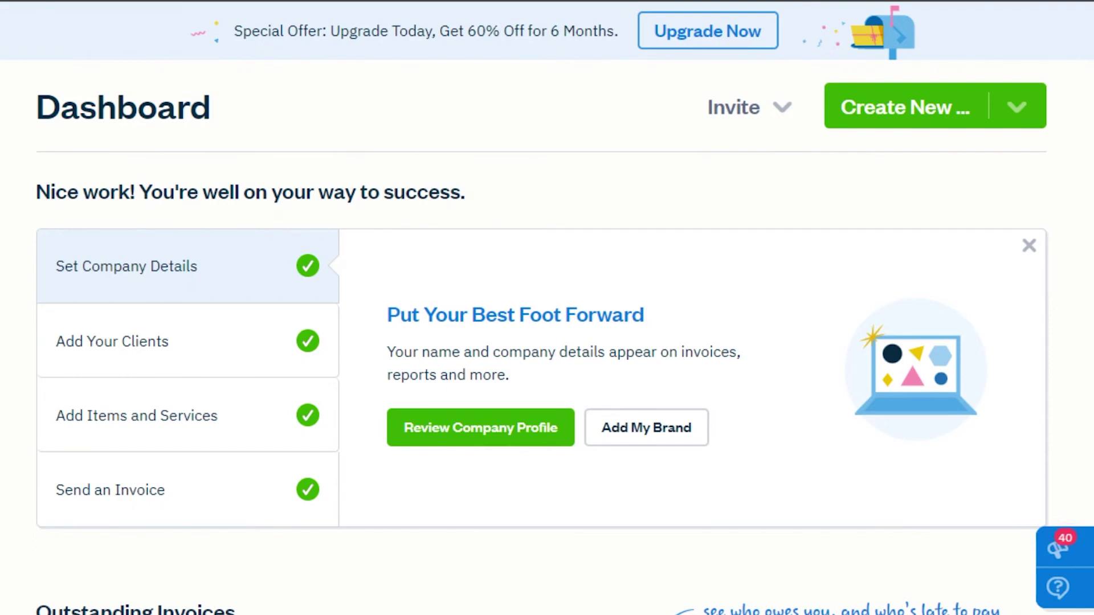
pyautogui.scroll(-8, 547, 308)
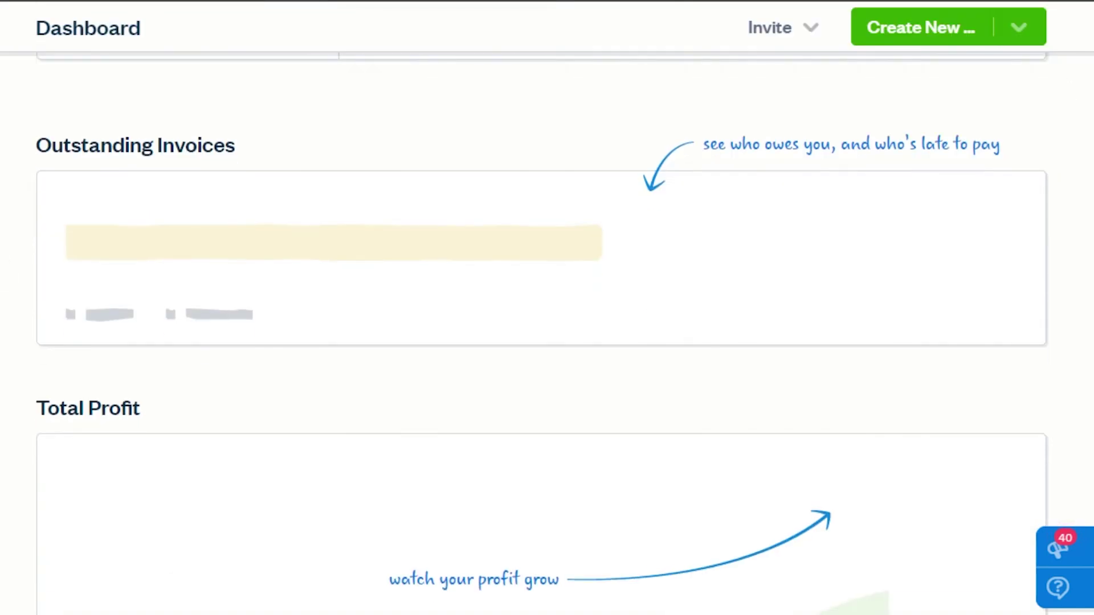
pyautogui.scroll(-4, 547, 308)
pyautogui.scroll(12, 547, 308)
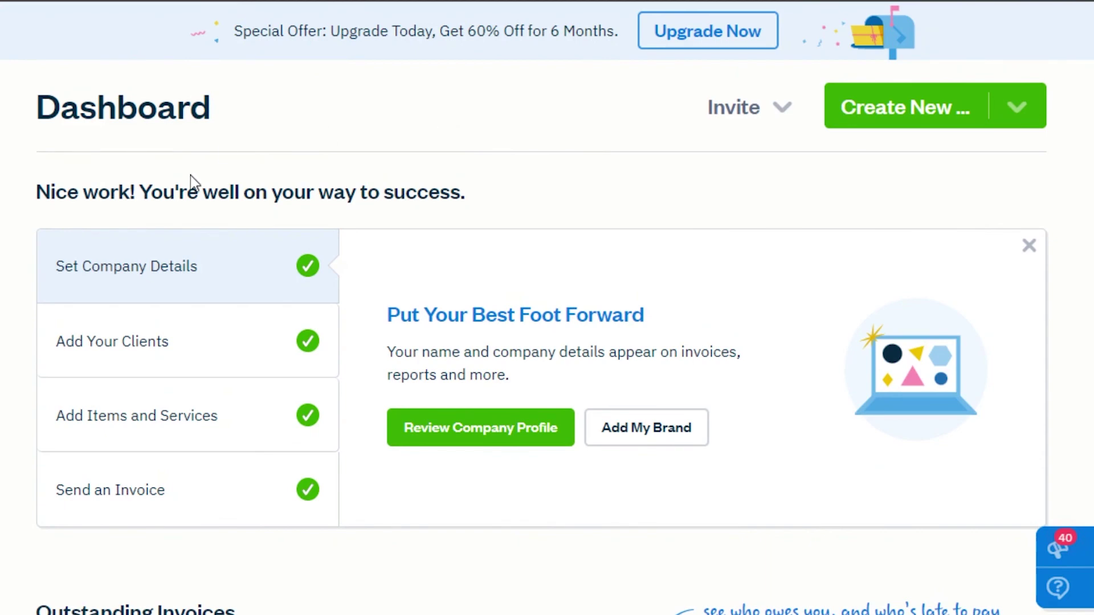